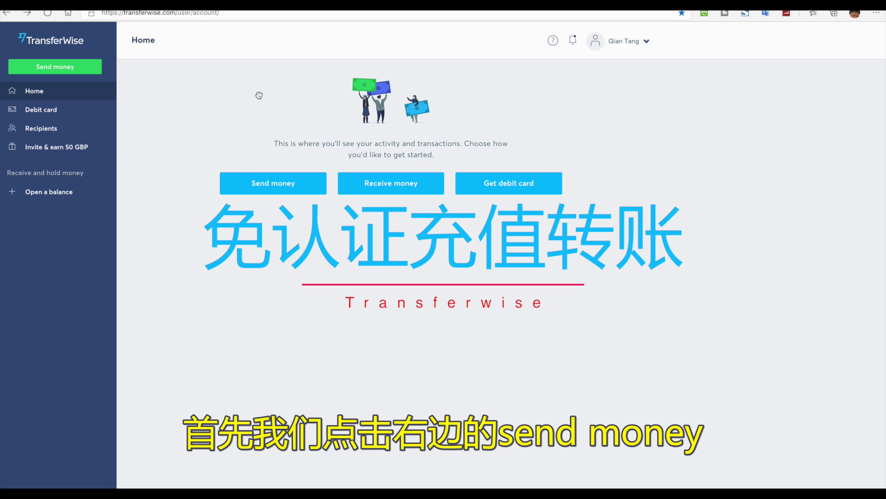
Step: Start a new money transfer and set the currency the recipient gets to USD
{"action": "left_click", "coordinate": [65, 70]}
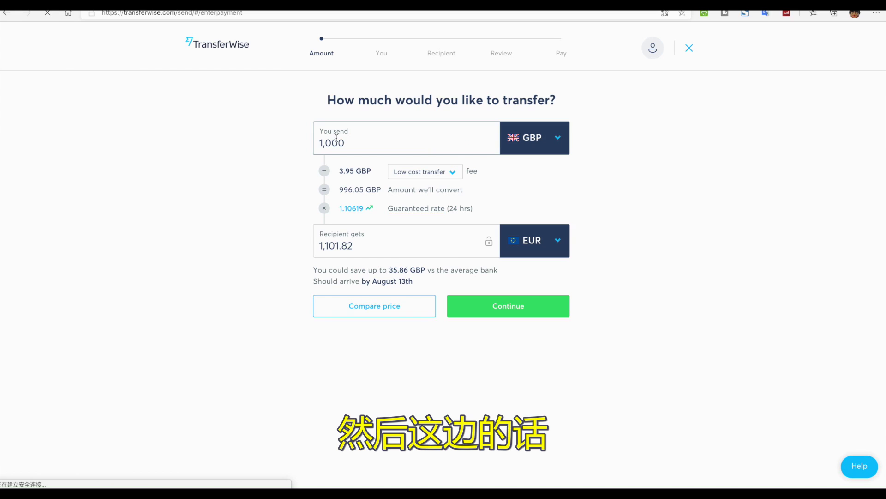
{"action": "left_click", "coordinate": [560, 245]}
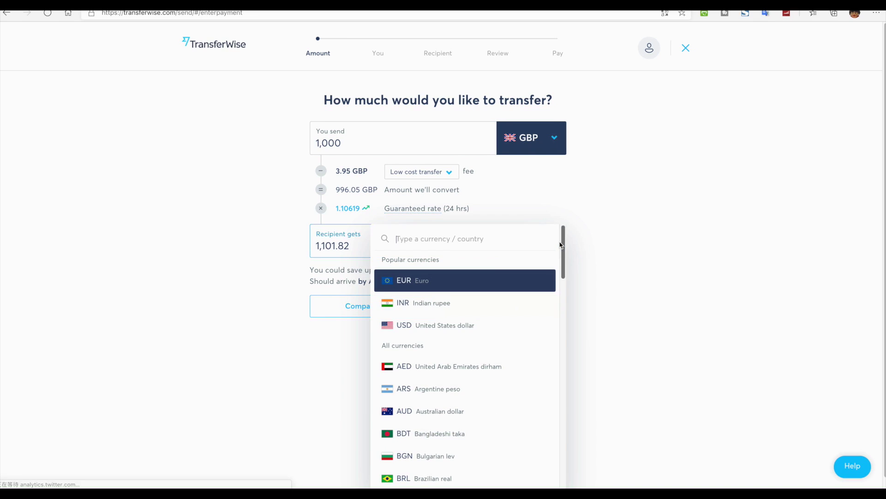
{"action": "left_click", "coordinate": [444, 326]}
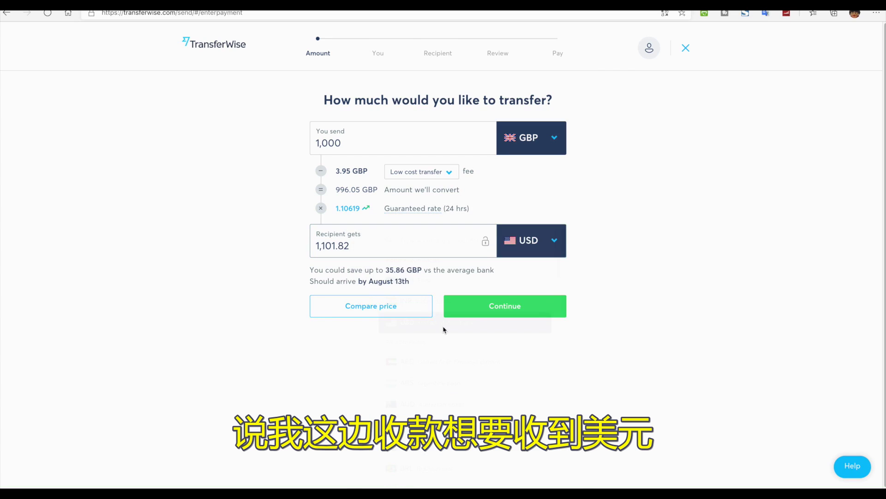
Step: Set the sending currency to HKD (Hong Kong dollar)
{"action": "left_click", "coordinate": [554, 137]}
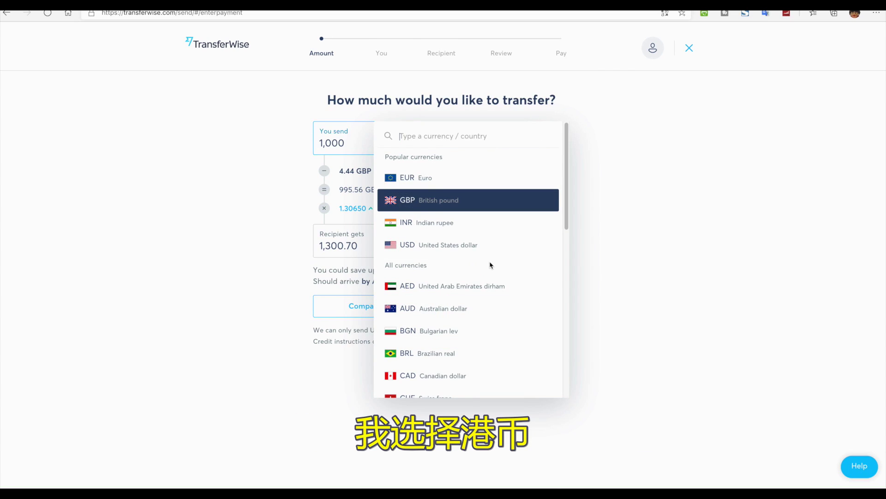
{"action": "scroll", "coordinate": [491, 265], "scroll_direction": "down", "scroll_amount": 4}
{"action": "scroll", "coordinate": [490, 264], "scroll_direction": "down", "scroll_amount": 1}
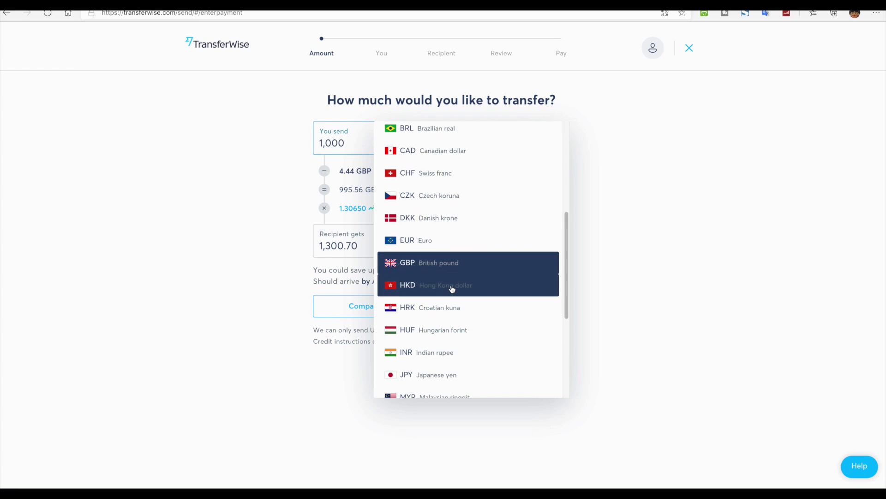
{"action": "left_click", "coordinate": [452, 290]}
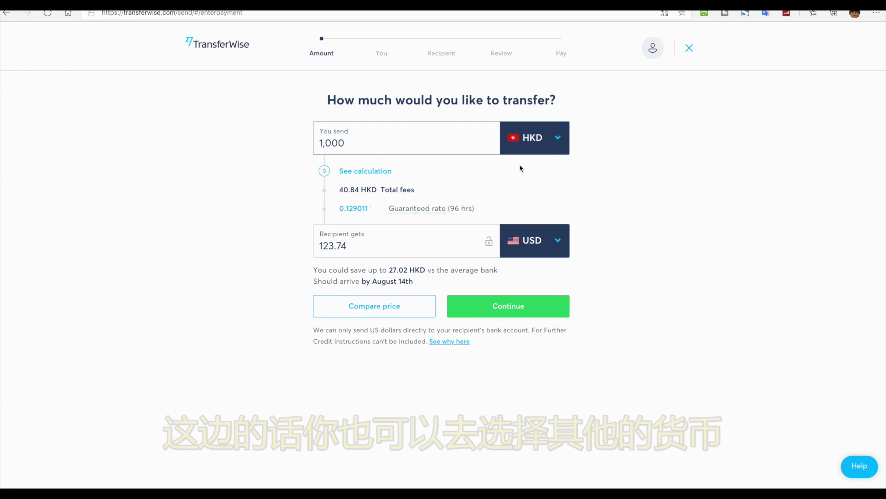
Step: Look through the list of available sending currencies, keeping HKD as the selected currency
{"action": "left_click", "coordinate": [559, 142]}
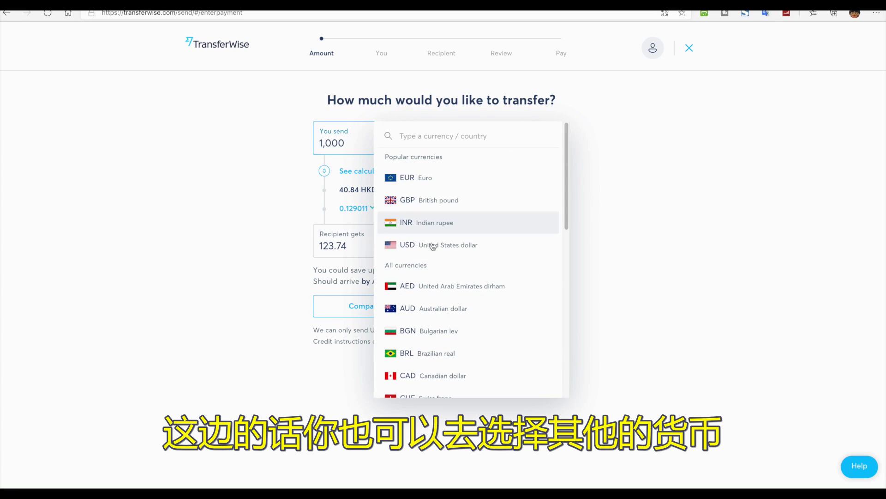
{"action": "scroll", "coordinate": [434, 250], "scroll_direction": "down", "scroll_amount": 5}
{"action": "scroll", "coordinate": [434, 268], "scroll_direction": "down", "scroll_amount": 2}
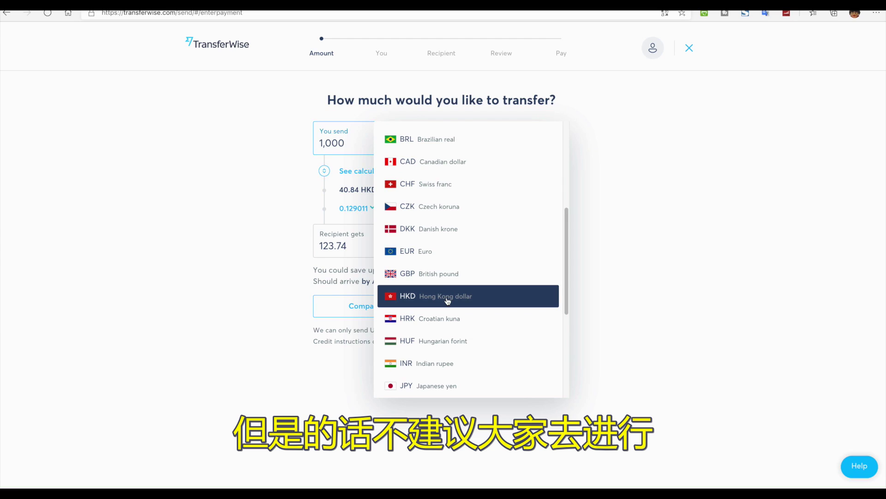
{"action": "scroll", "coordinate": [448, 300], "scroll_direction": "down", "scroll_amount": 1}
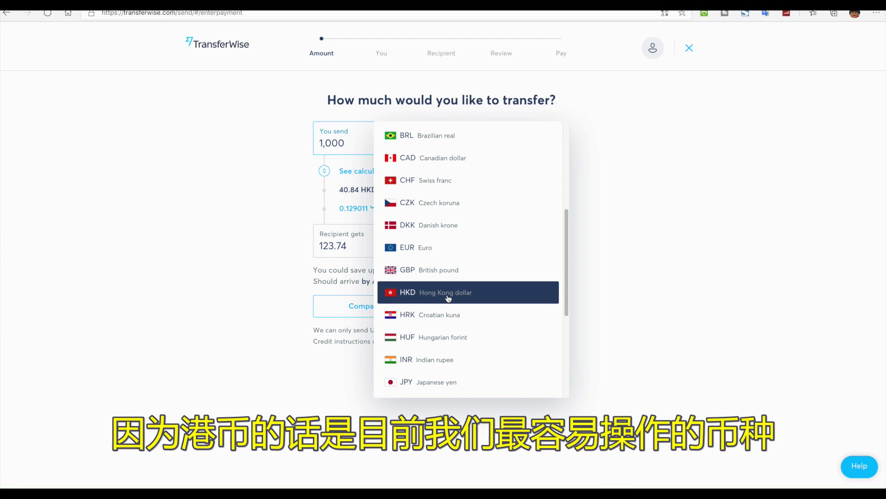
{"action": "scroll", "coordinate": [448, 297], "scroll_direction": "down", "scroll_amount": 5}
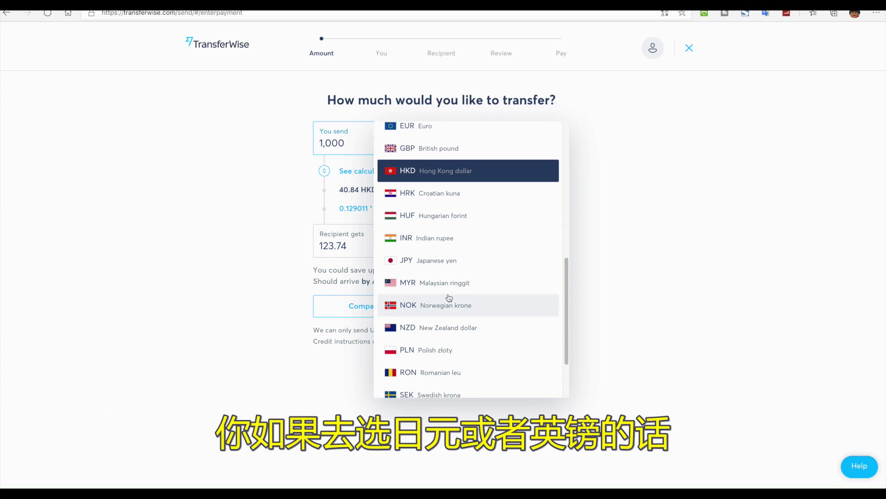
{"action": "scroll", "coordinate": [451, 289], "scroll_direction": "down", "scroll_amount": 3}
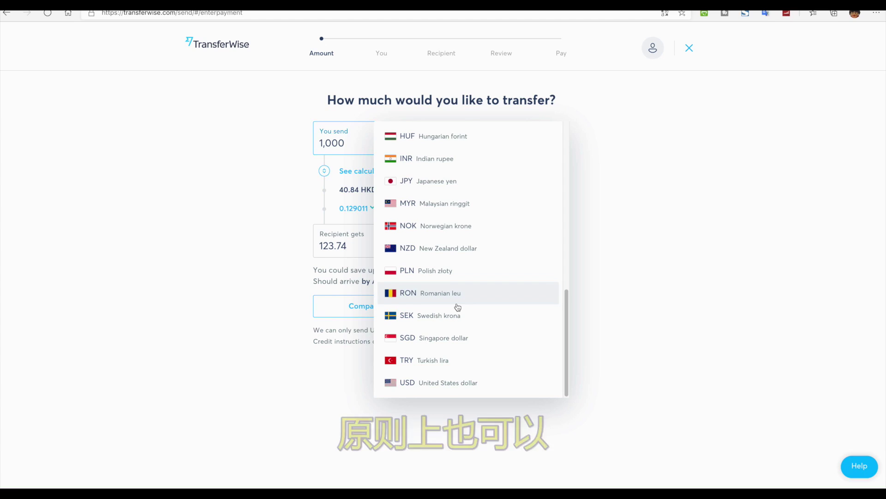
{"action": "scroll", "coordinate": [457, 306], "scroll_direction": "up", "scroll_amount": 15}
{"action": "scroll", "coordinate": [457, 307], "scroll_direction": "up", "scroll_amount": 1}
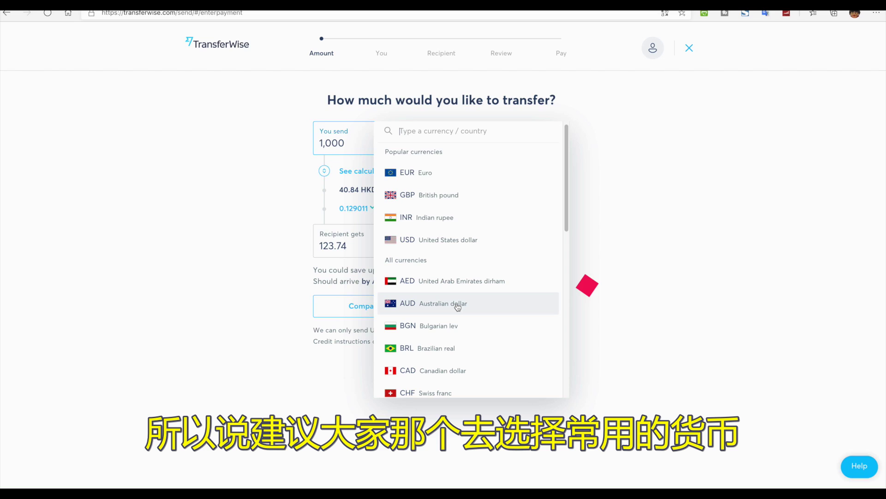
{"action": "scroll", "coordinate": [458, 306], "scroll_direction": "down", "scroll_amount": 2}
{"action": "scroll", "coordinate": [458, 307], "scroll_direction": "down", "scroll_amount": 3}
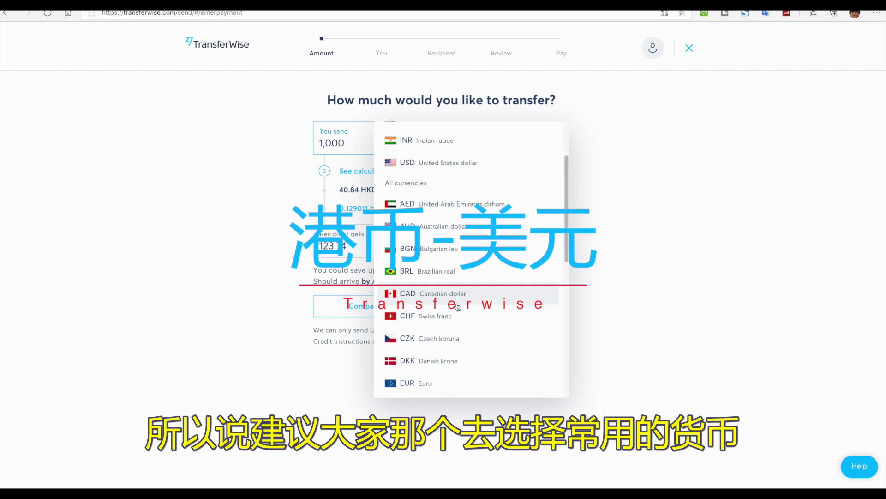
{"action": "left_click", "coordinate": [433, 349]}
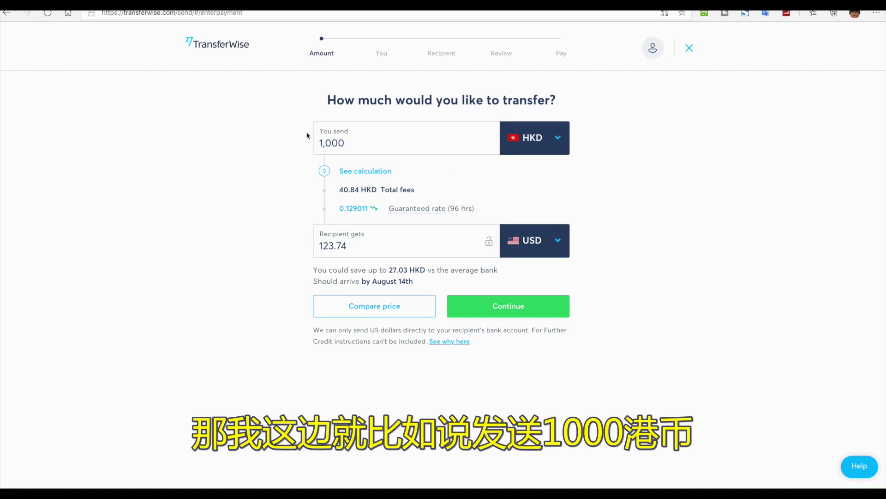
Step: Proceed with a send amount of 1,000 HKD and choose Myself as a new recipient
{"action": "left_click", "coordinate": [349, 143]}
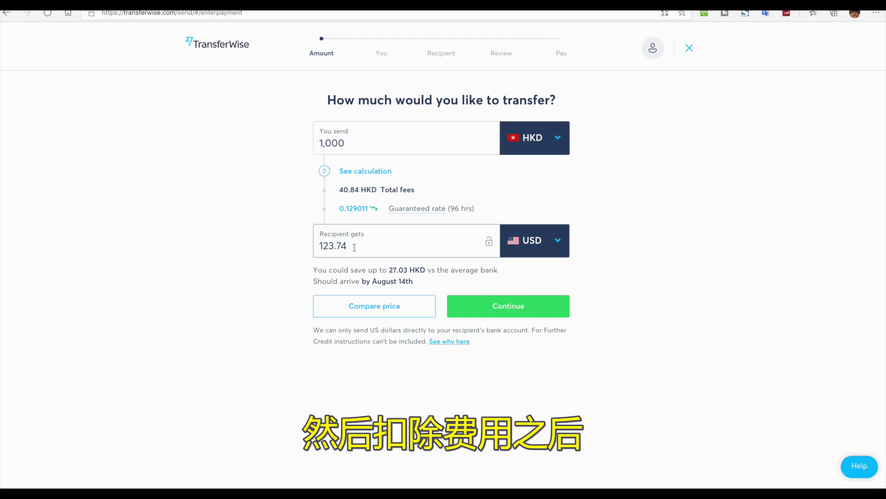
{"action": "left_click", "coordinate": [490, 307]}
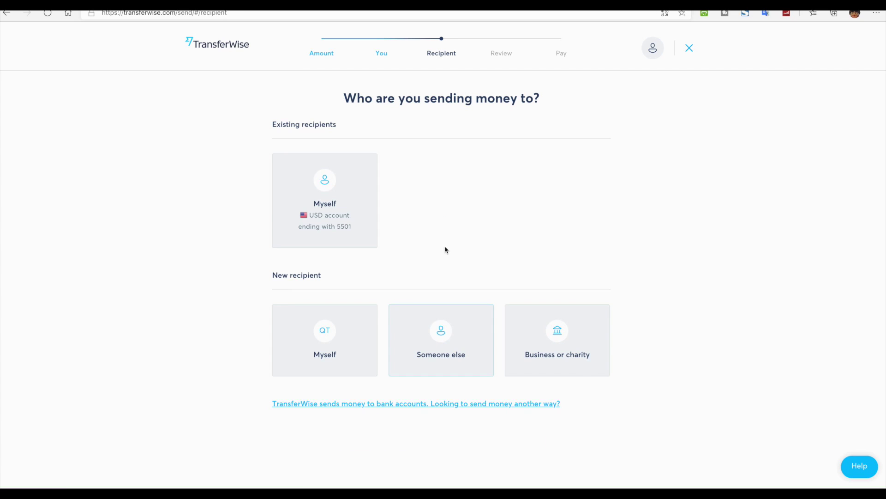
{"action": "left_click", "coordinate": [340, 336]}
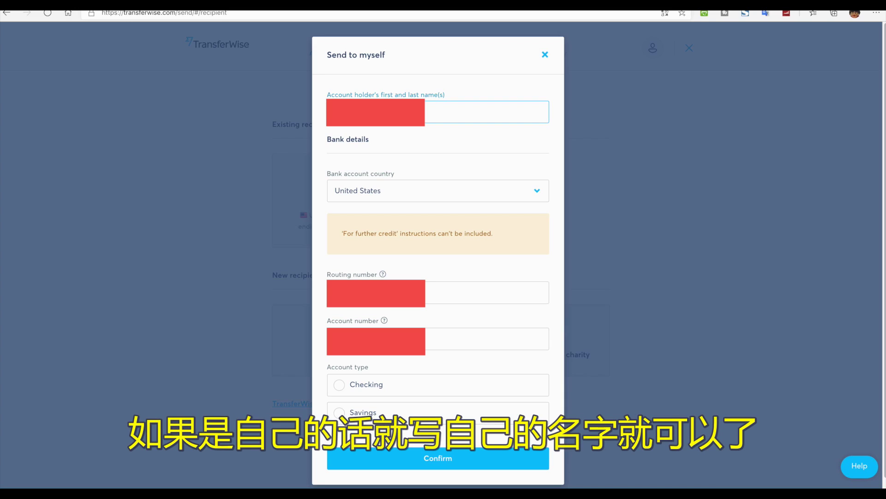
Step: Complete the recipient's bank details with United States as country, the routing and account numbers and the Checking account type, and confirm them
{"action": "left_click", "coordinate": [379, 192]}
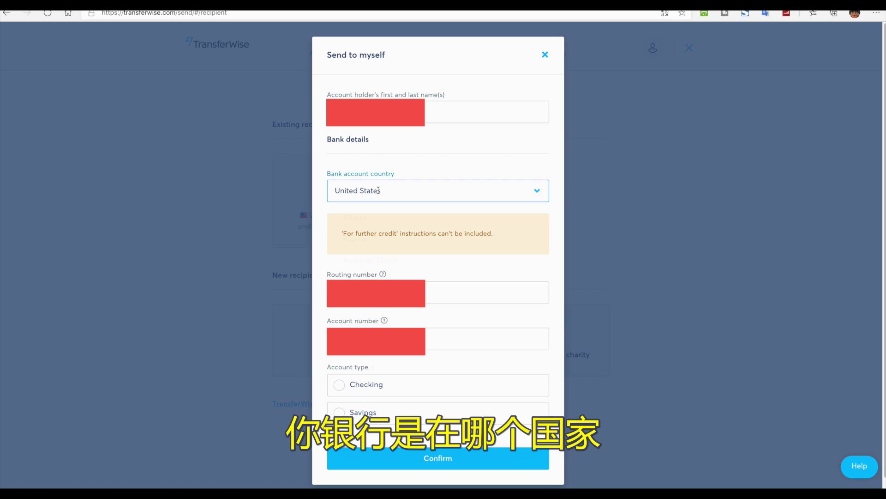
{"action": "left_click", "coordinate": [425, 166]}
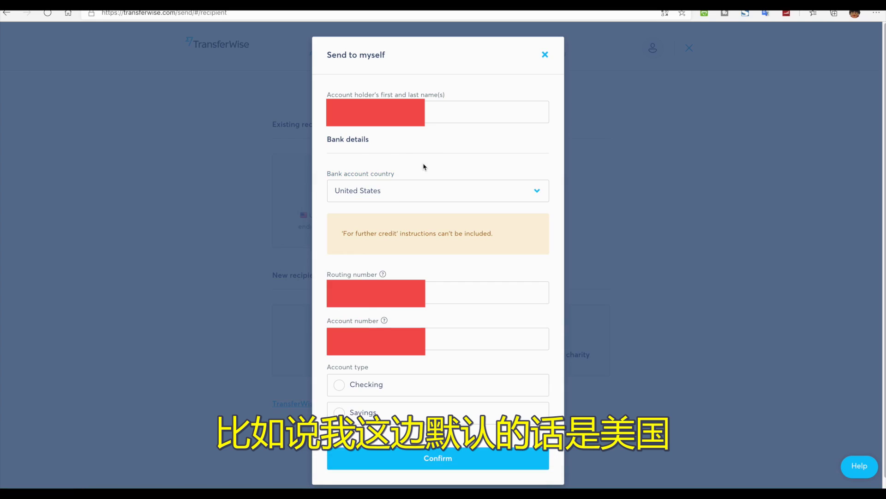
{"action": "left_click", "coordinate": [434, 292]}
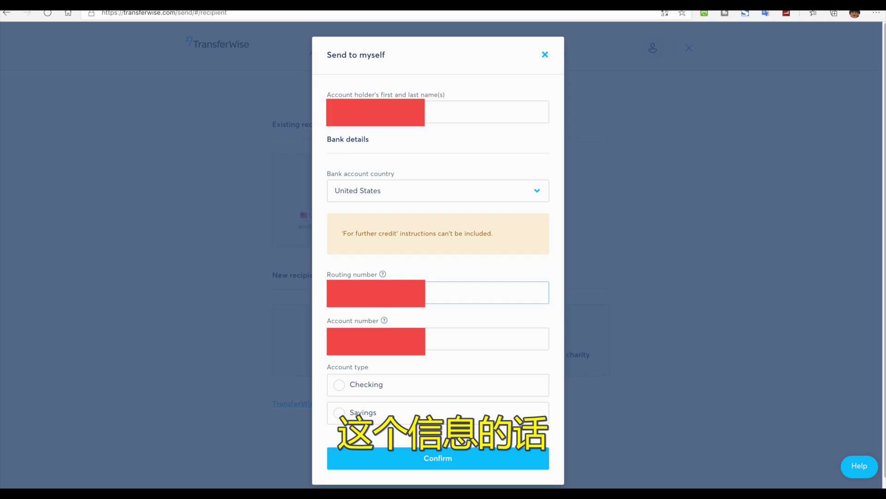
{"action": "left_click", "coordinate": [488, 338]}
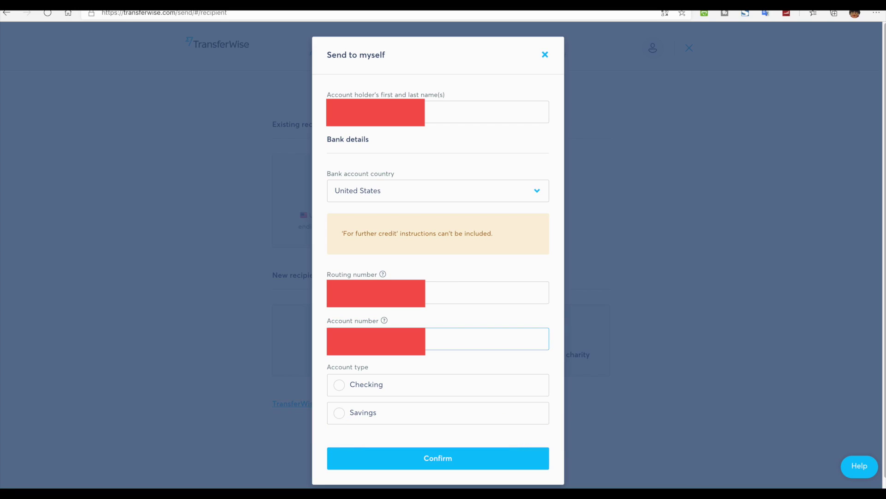
{"action": "left_click", "coordinate": [339, 385]}
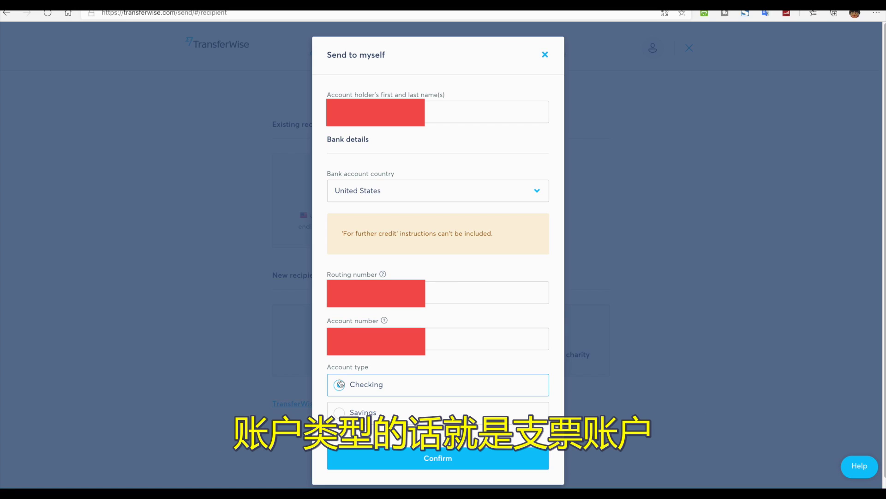
{"action": "left_click", "coordinate": [403, 458]}
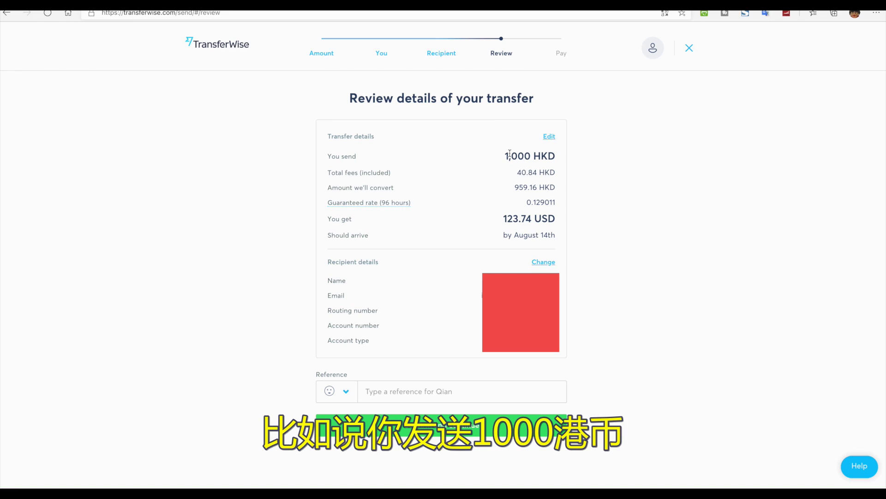
Step: Examine the transfer review for the converted amount, guaranteed rate, amount received and expected arrival date
{"action": "mouse_move", "coordinate": [505, 154]}
{"action": "left_mouse_down"}
{"action": "mouse_move", "coordinate": [552, 155]}
{"action": "mouse_move", "coordinate": [518, 187]}
{"action": "mouse_move", "coordinate": [547, 188]}
{"action": "left_mouse_up"}
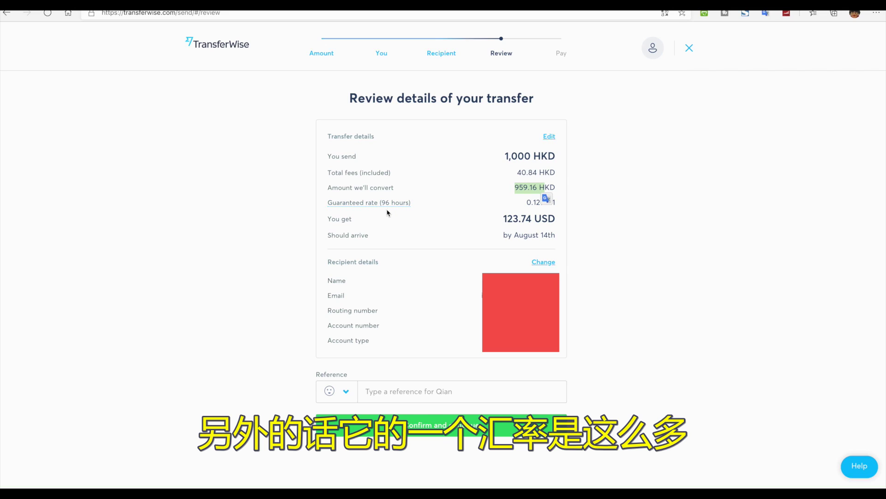
{"action": "left_click", "coordinate": [528, 205]}
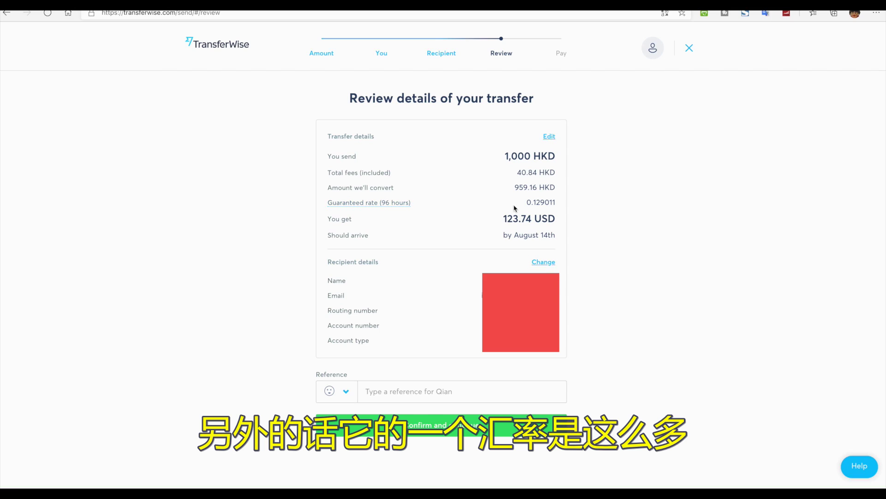
{"action": "left_click_drag", "start_coordinate": [528, 203], "coordinate": [558, 203]}
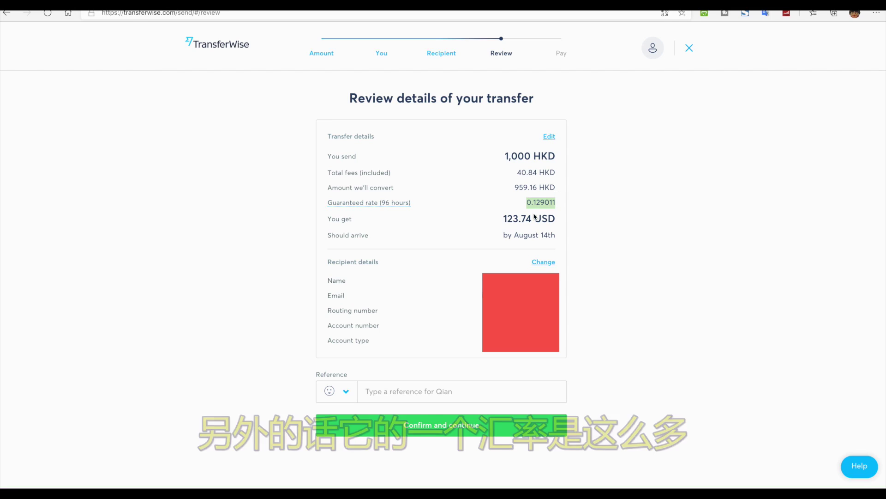
{"action": "left_click_drag", "start_coordinate": [503, 219], "coordinate": [558, 219]}
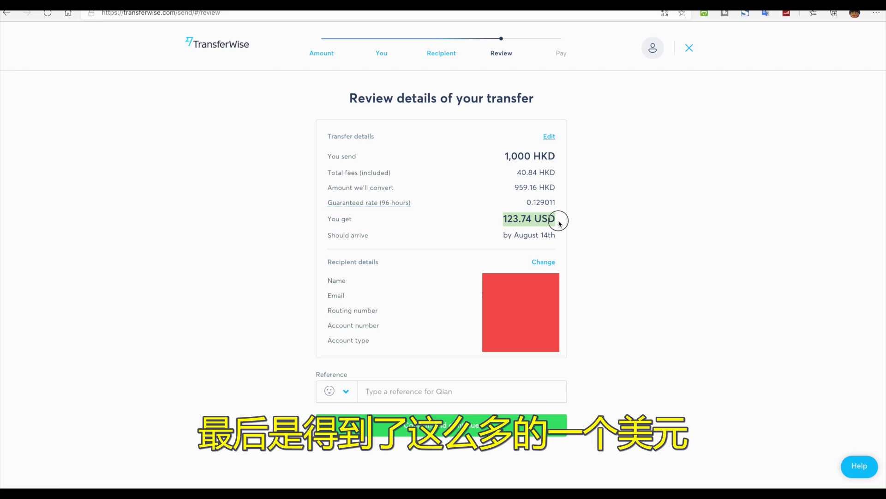
{"action": "left_click", "coordinate": [511, 244]}
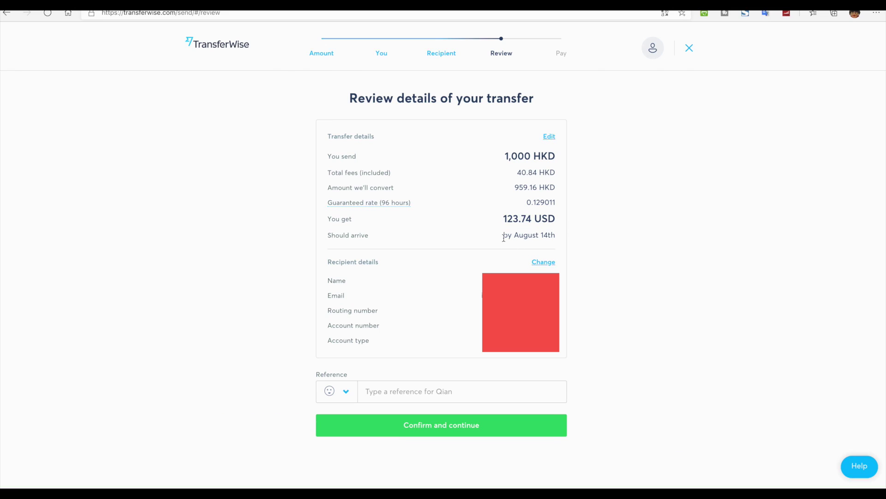
{"action": "left_click_drag", "start_coordinate": [504, 235], "coordinate": [559, 236]}
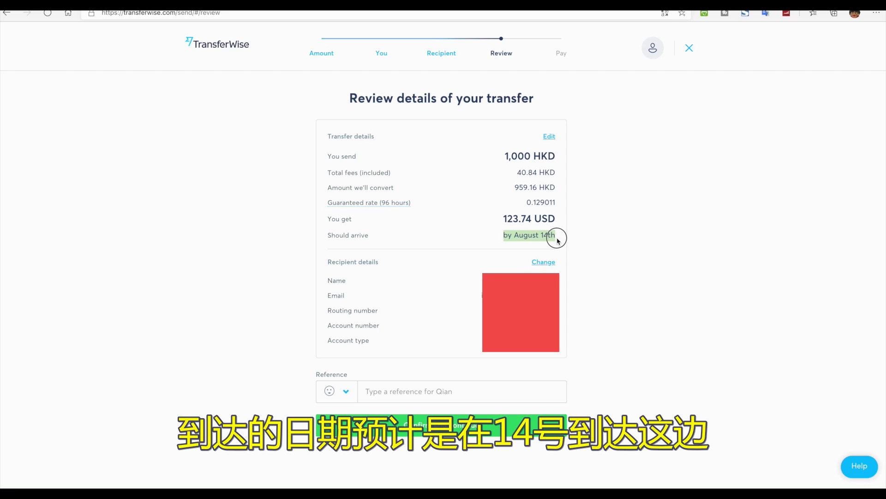
{"action": "left_click", "coordinate": [527, 237]}
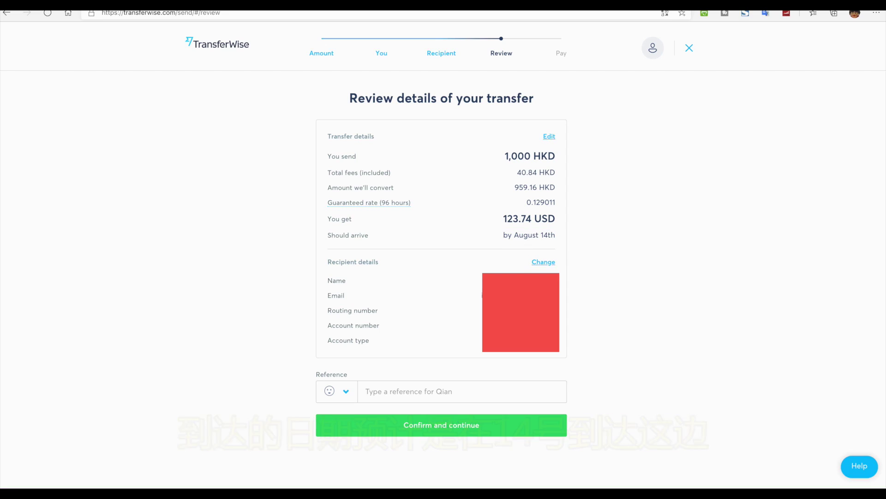
Step: Paste the payment reference into the transfer and confirm the reviewed details
{"action": "left_click", "coordinate": [365, 384]}
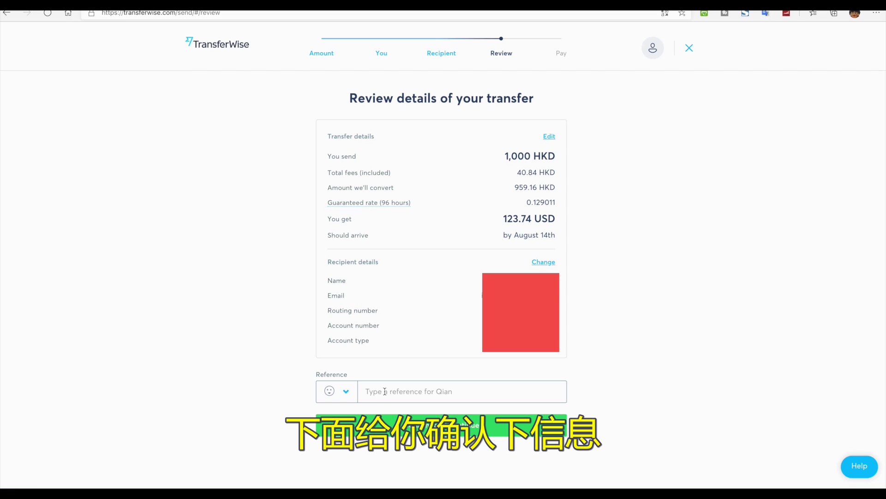
{"action": "left_click", "coordinate": [386, 390]}
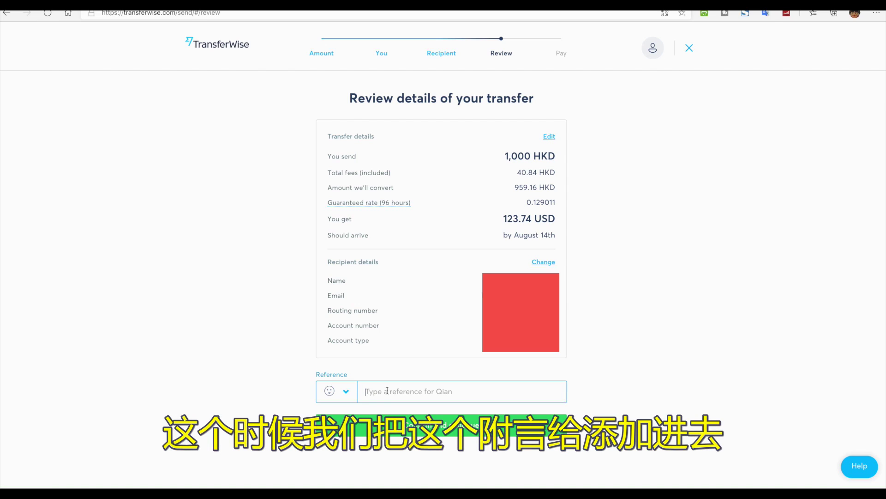
{"action": "key", "text": "ctrl+v"}
{"action": "left_click", "coordinate": [394, 427]}
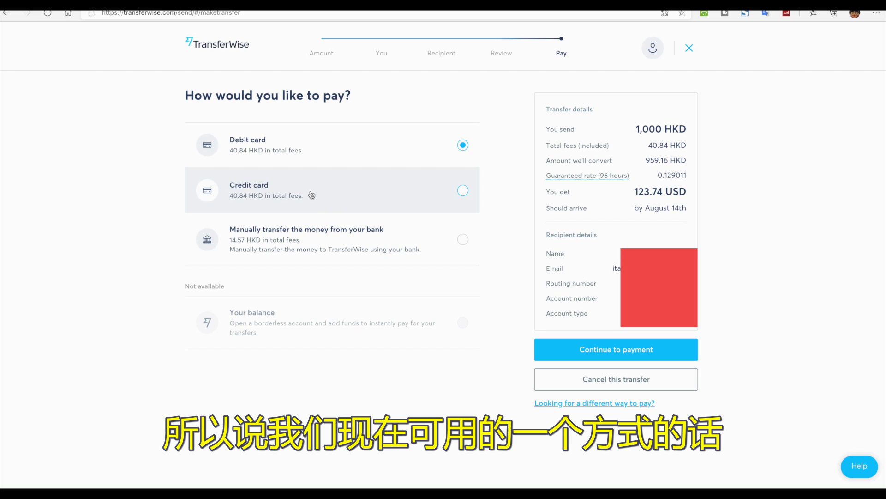
Step: Choose to pay by manually transferring the money from the bank and check the total fees for this method
{"action": "left_click", "coordinate": [443, 240]}
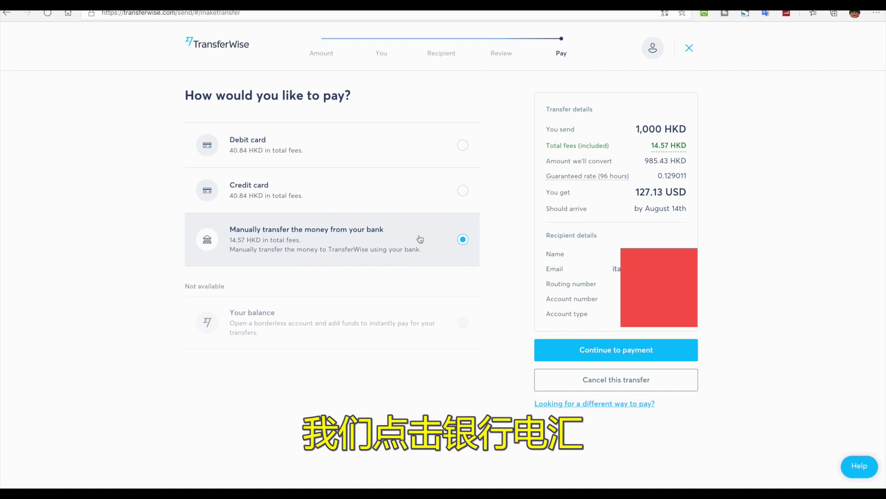
{"action": "mouse_move", "coordinate": [665, 148]}
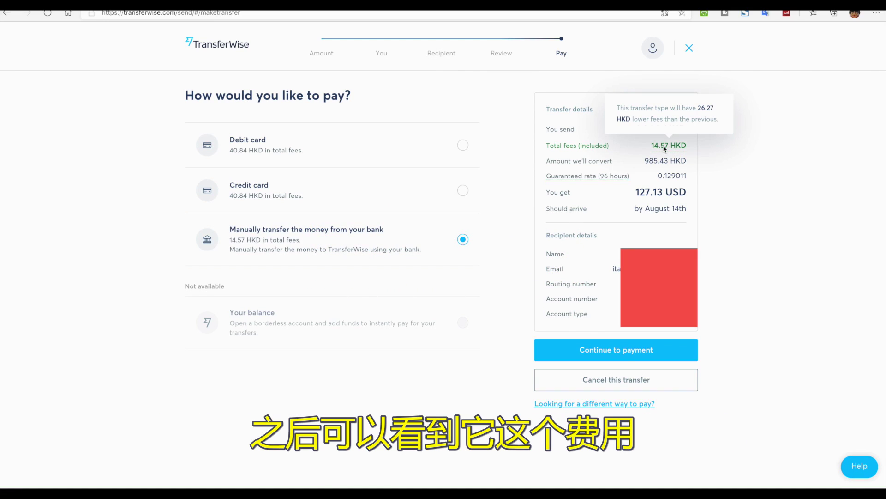
Step: Compare the total fees of paying by debit card with those of manually transferring the money from the bank
{"action": "left_click", "coordinate": [349, 150]}
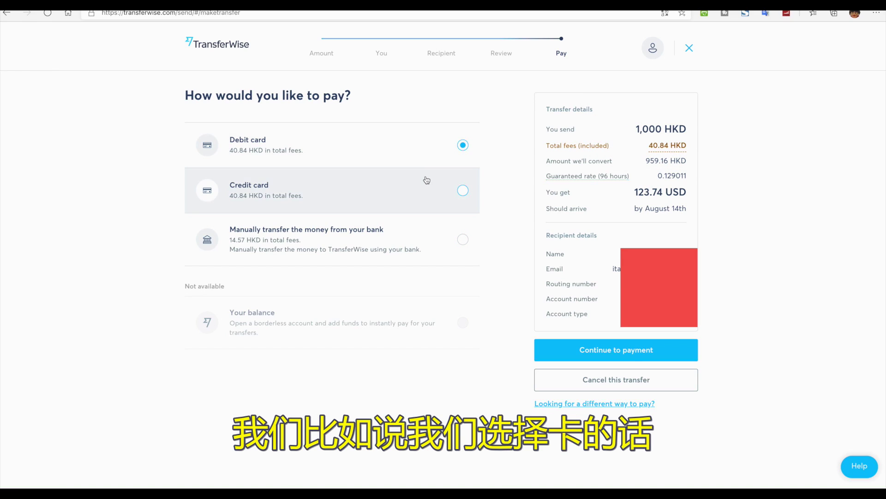
{"action": "left_click_drag", "start_coordinate": [648, 144], "coordinate": [688, 149]}
{"action": "left_click", "coordinate": [409, 239]}
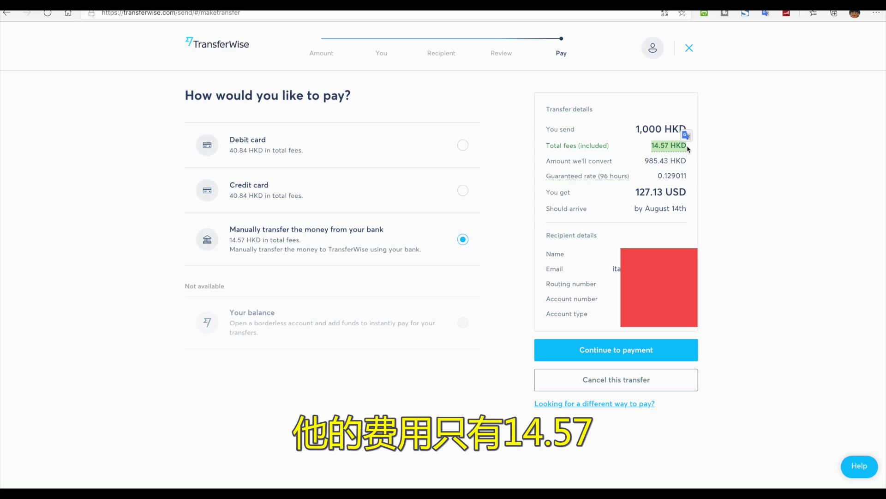
{"action": "left_click", "coordinate": [671, 210]}
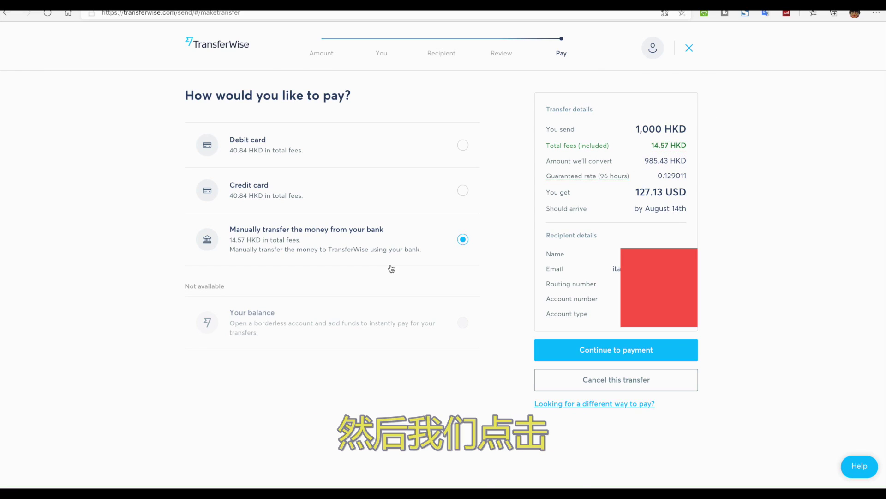
Step: Continue to payment with the manual bank transfer and look over the bank details for this transfer
{"action": "left_click", "coordinate": [626, 352]}
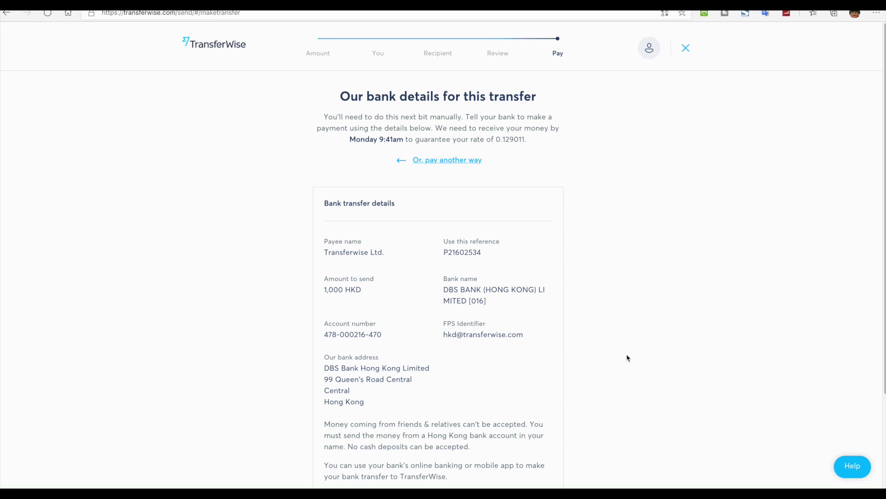
{"action": "scroll", "coordinate": [627, 356], "scroll_direction": "down", "scroll_amount": 2}
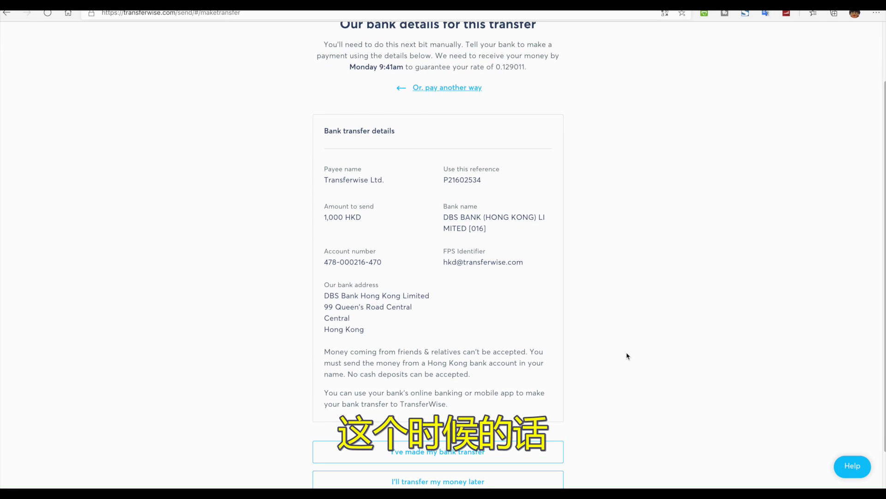
{"action": "scroll", "coordinate": [628, 355], "scroll_direction": "down", "scroll_amount": 1}
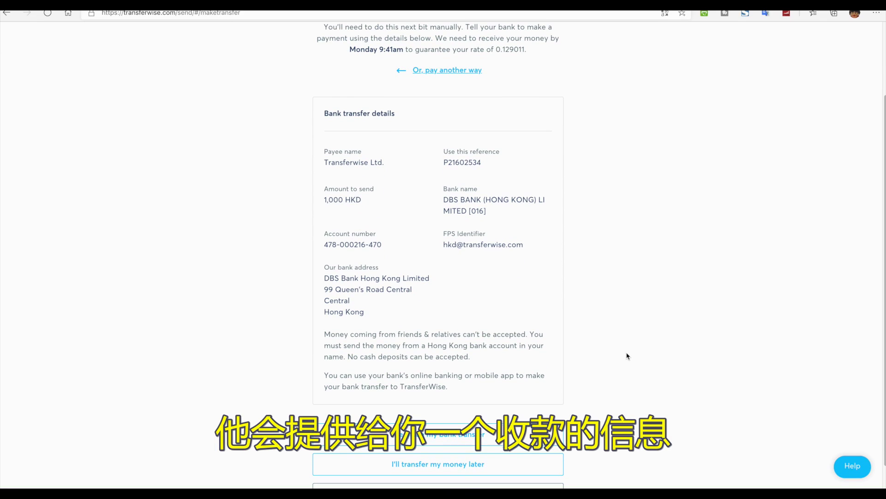
{"action": "scroll", "coordinate": [628, 356], "scroll_direction": "up", "scroll_amount": 2}
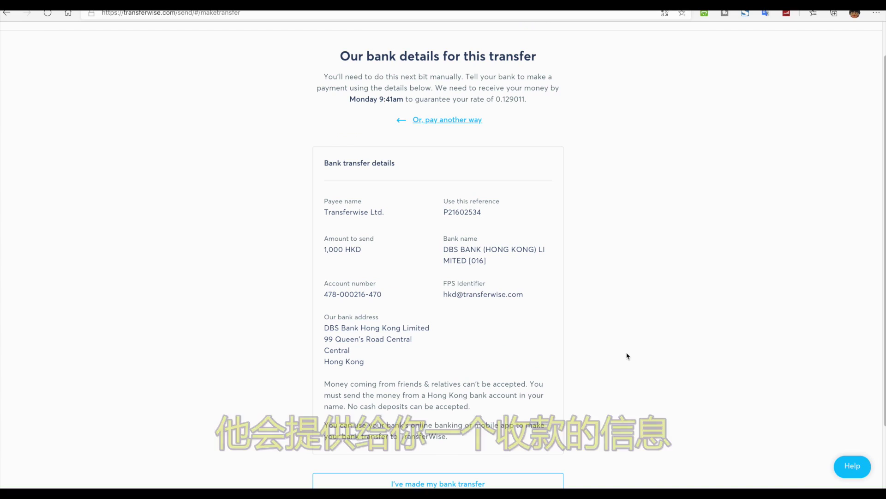
Step: Translate the bank details page into Simplified Chinese and read the payment instructions and the deadline for the guaranteed rate
{"action": "right_click", "coordinate": [228, 117]}
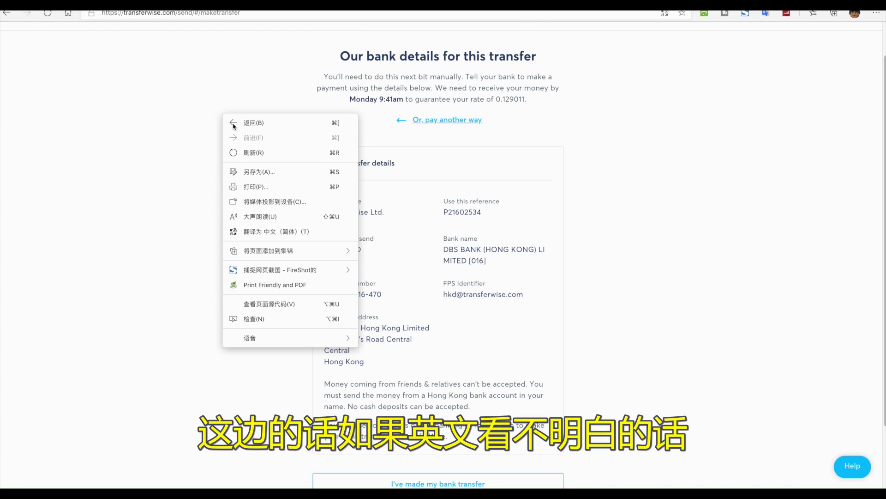
{"action": "left_click", "coordinate": [256, 233]}
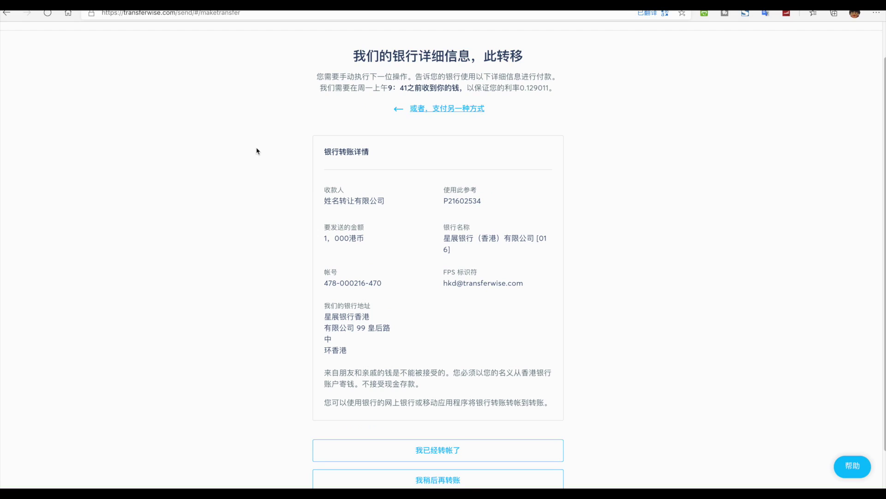
{"action": "left_click_drag", "start_coordinate": [318, 76], "coordinate": [492, 78]}
{"action": "left_click", "coordinate": [372, 85]}
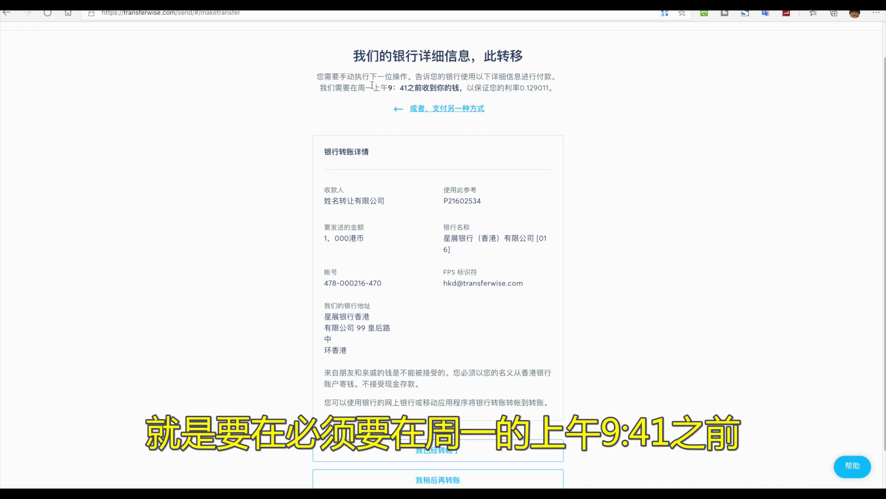
{"action": "left_click_drag", "start_coordinate": [322, 86], "coordinate": [561, 88]}
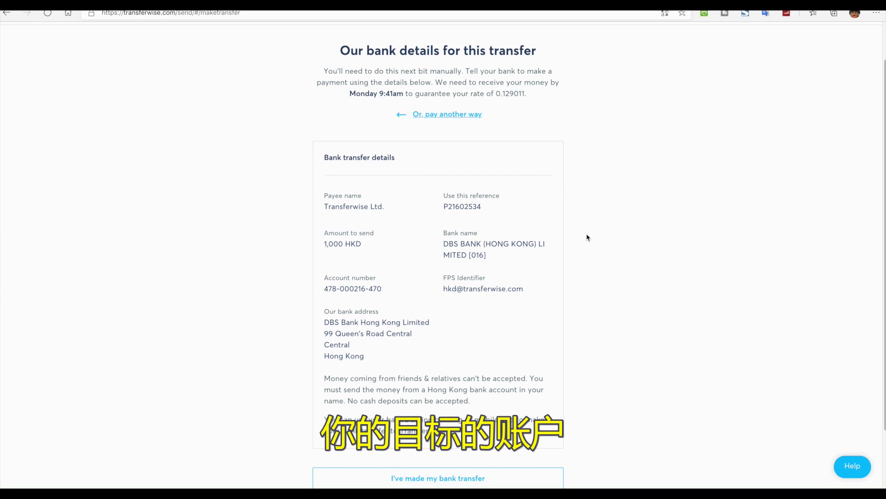
Step: Review the bank transfer details: payee name, reference, amount to send, bank name and account number
{"action": "scroll", "coordinate": [588, 237], "scroll_direction": "down", "scroll_amount": 1}
{"action": "scroll", "coordinate": [558, 227], "scroll_direction": "down", "scroll_amount": 1}
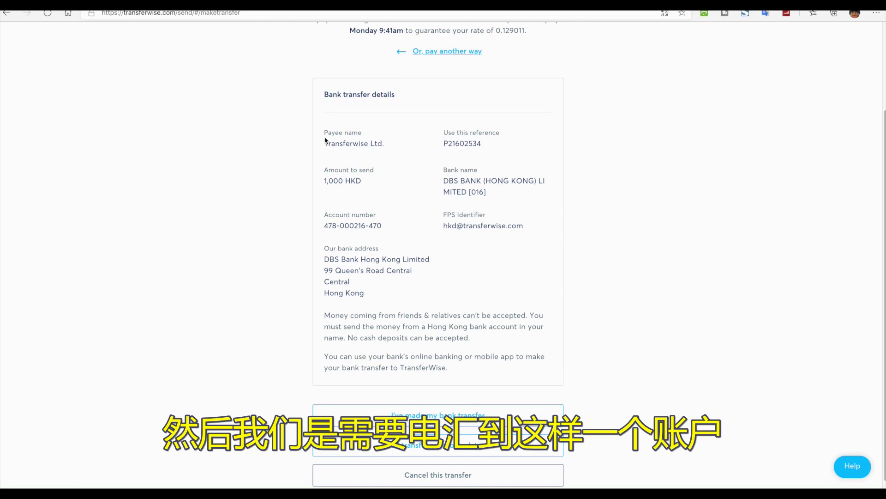
{"action": "left_click_drag", "start_coordinate": [325, 144], "coordinate": [481, 145]}
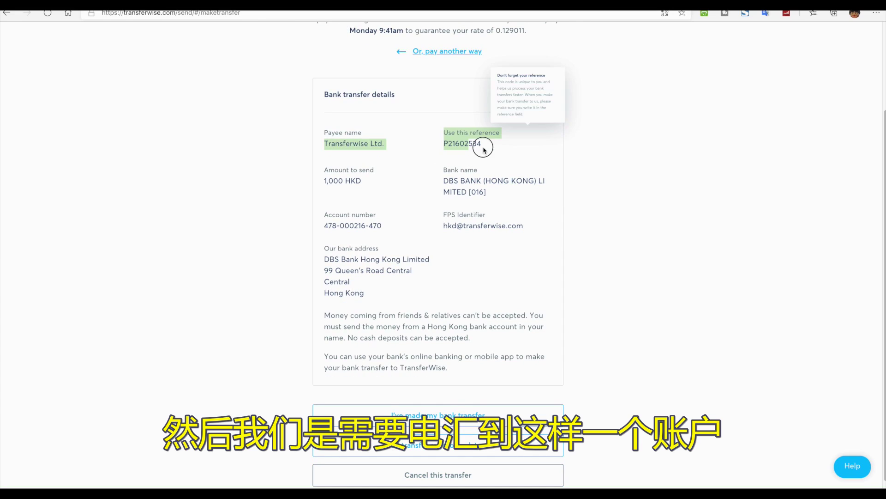
{"action": "left_click_drag", "start_coordinate": [327, 181], "coordinate": [491, 209]}
{"action": "left_click", "coordinate": [370, 235]}
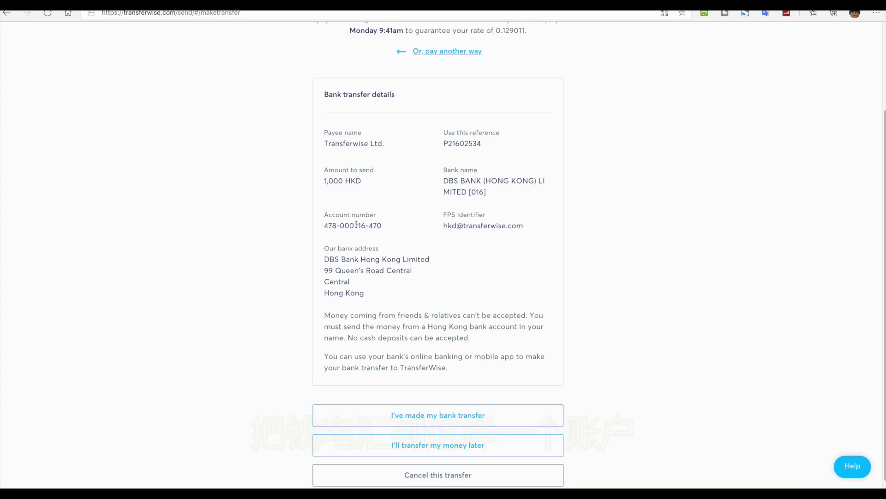
{"action": "scroll", "coordinate": [411, 208], "scroll_direction": "down", "scroll_amount": 1}
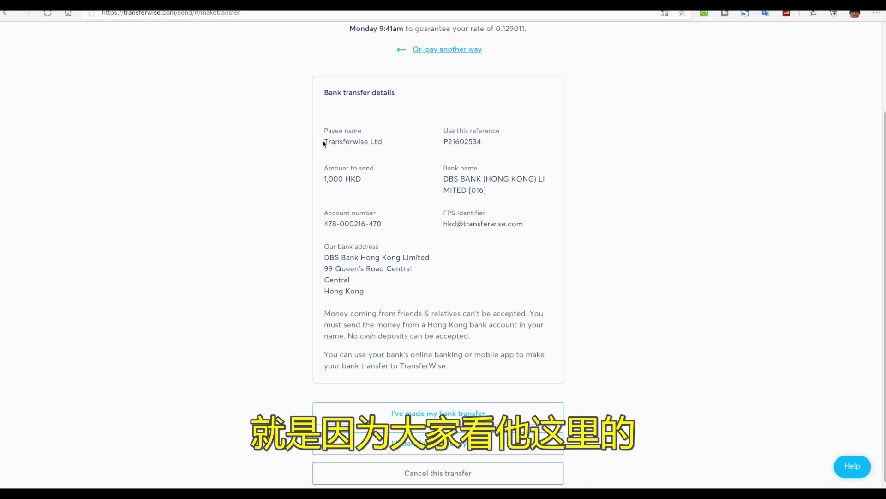
Step: Check whether the payee is a company or an individual, along with the amount to send
{"action": "left_click_drag", "start_coordinate": [324, 143], "coordinate": [386, 145]}
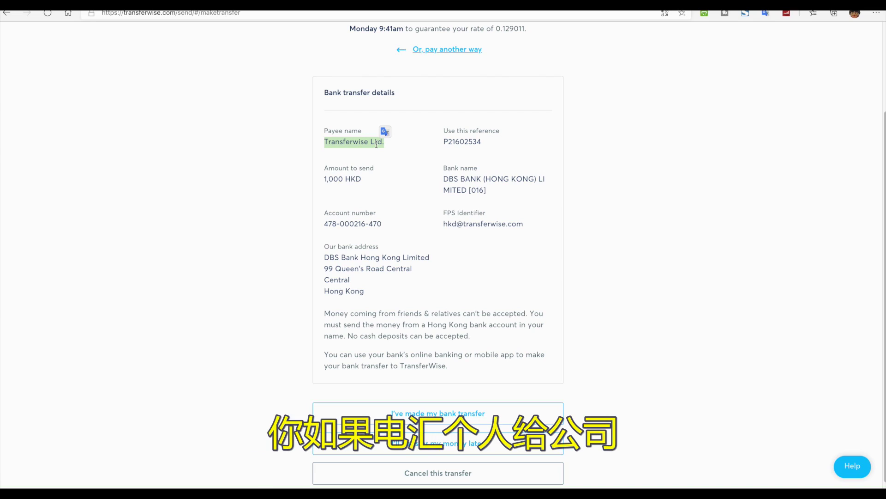
{"action": "left_click", "coordinate": [376, 143]}
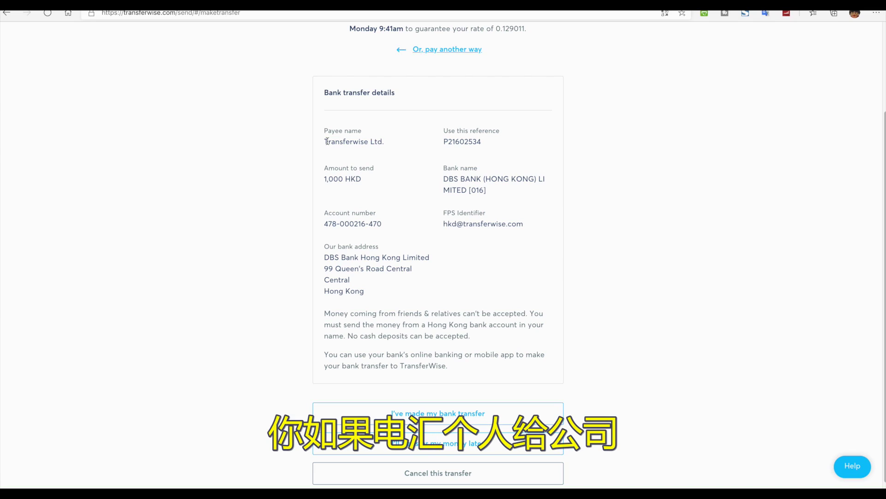
{"action": "left_click_drag", "start_coordinate": [327, 142], "coordinate": [389, 147]}
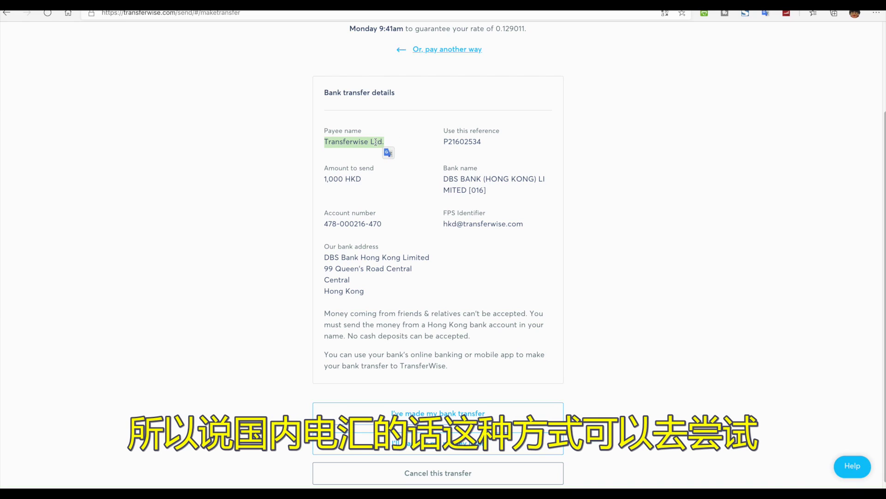
{"action": "left_click", "coordinate": [376, 143]}
{"action": "triple_click", "coordinate": [374, 141]}
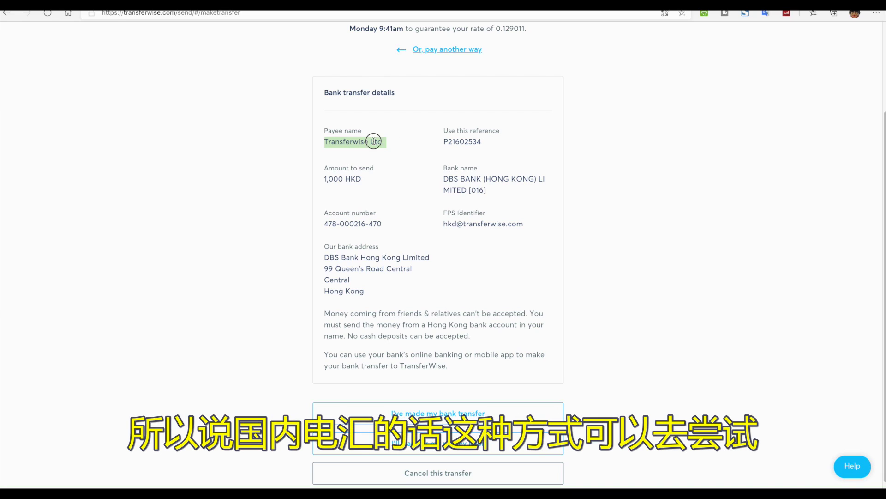
{"action": "triple_click", "coordinate": [351, 178]}
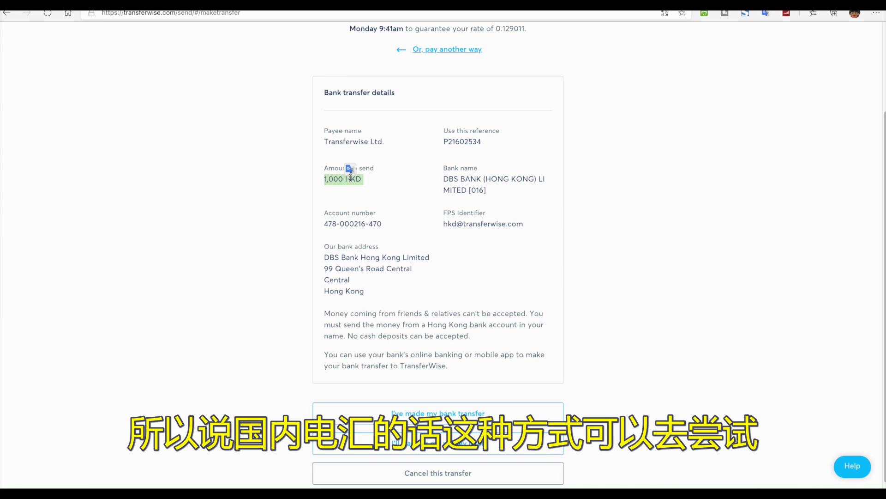
{"action": "left_click", "coordinate": [363, 141]}
{"action": "triple_click", "coordinate": [363, 141]}
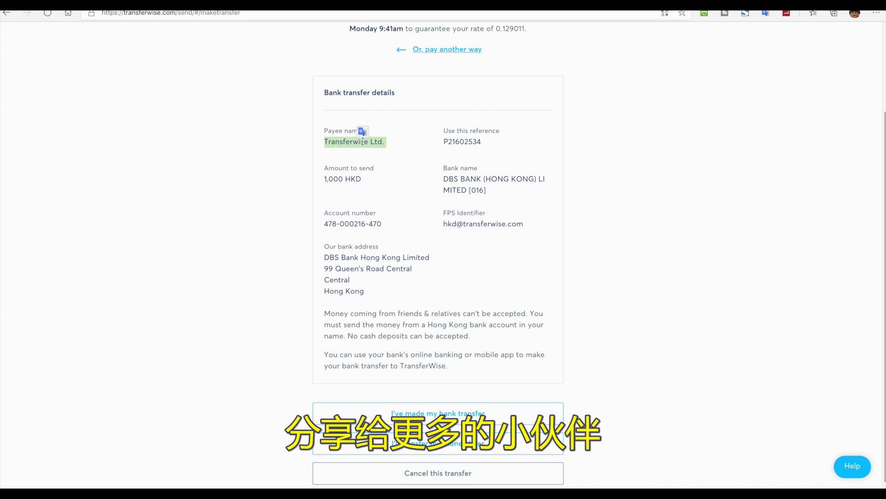
{"action": "left_click", "coordinate": [374, 158]}
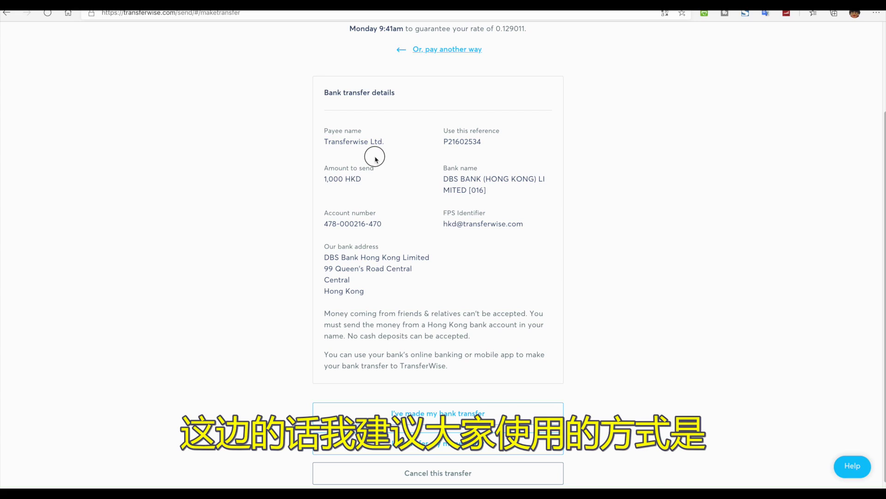
Step: Locate the FPS identifier in the bank transfer details for paying by FPS
{"action": "scroll", "coordinate": [375, 159], "scroll_direction": "down", "scroll_amount": 1}
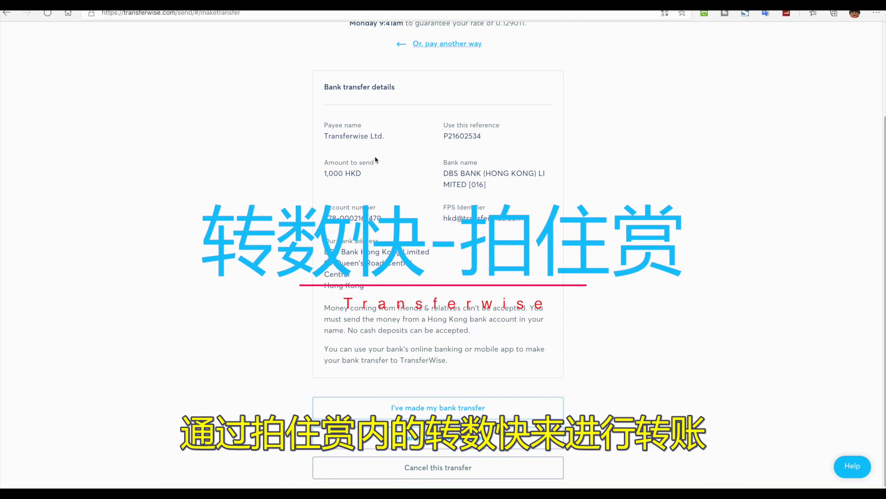
{"action": "scroll", "coordinate": [445, 208], "scroll_direction": "down", "scroll_amount": 1}
{"action": "left_click_drag", "start_coordinate": [444, 208], "coordinate": [530, 227]}
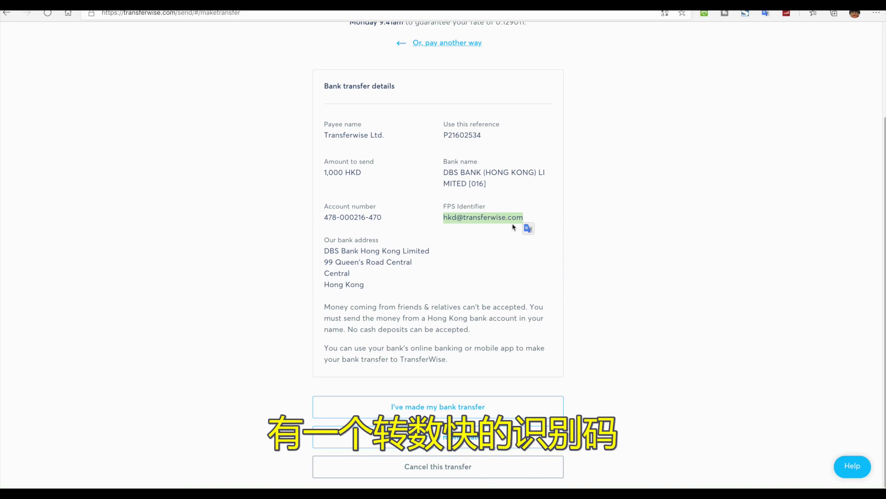
{"action": "left_click", "coordinate": [471, 207]}
{"action": "left_click_drag", "start_coordinate": [445, 207], "coordinate": [533, 222]}
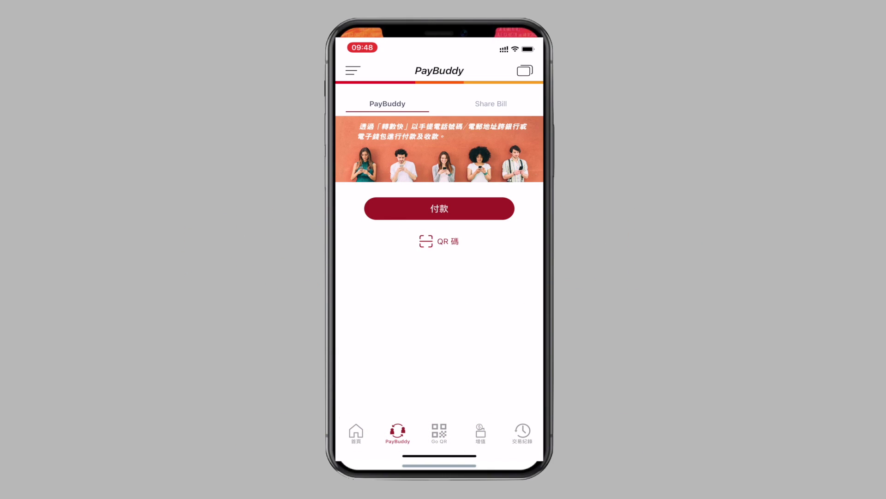
Step: In the 拍住賞 phone app, start a PayBuddy payment, dismiss the contacts access notice and choose 電郵地址 (email address) as the payment method
{"action": "left_click", "coordinate": [439, 208]}
{"action": "left_click", "coordinate": [405, 276]}
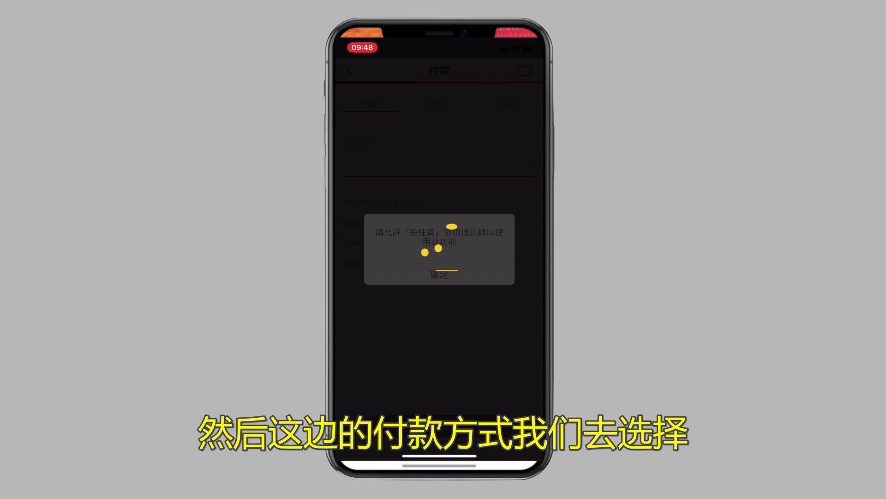
{"action": "left_click", "coordinate": [440, 275]}
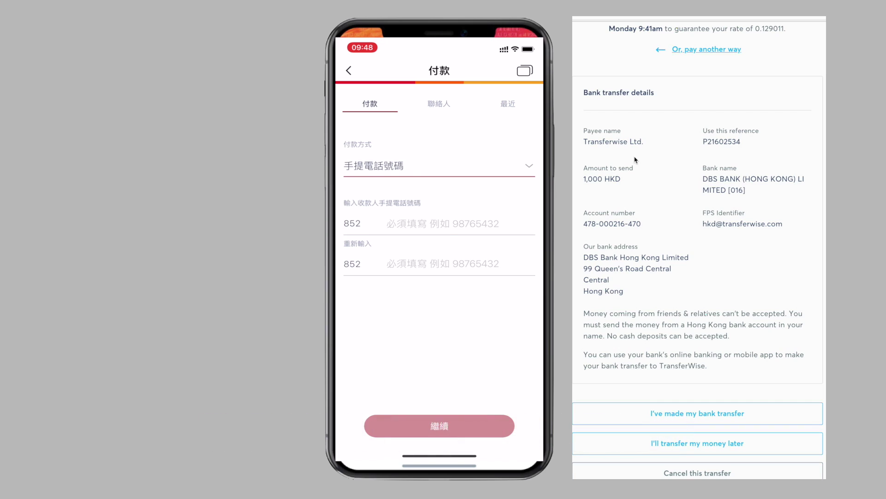
{"action": "left_click", "coordinate": [439, 166]}
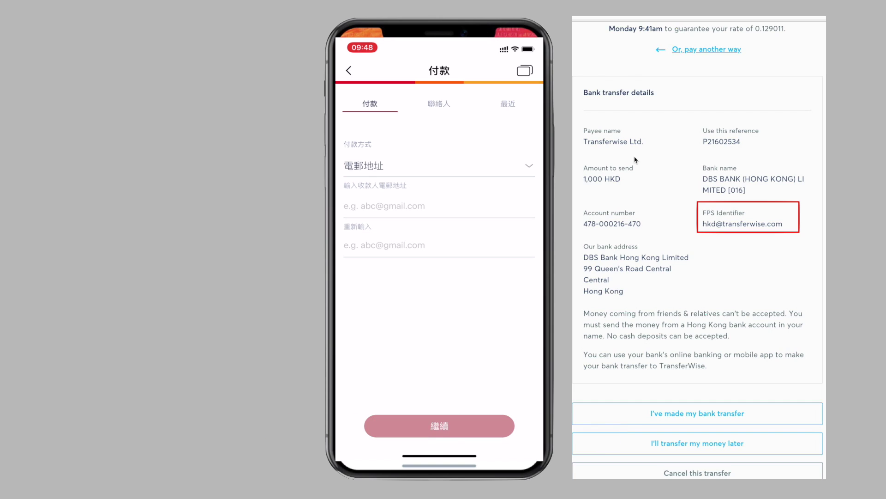
Step: Enter TransferWise's FPS identifier as the payee's email address, repeat it for confirmation and continue to the payment details
{"action": "left_click", "coordinate": [439, 206]}
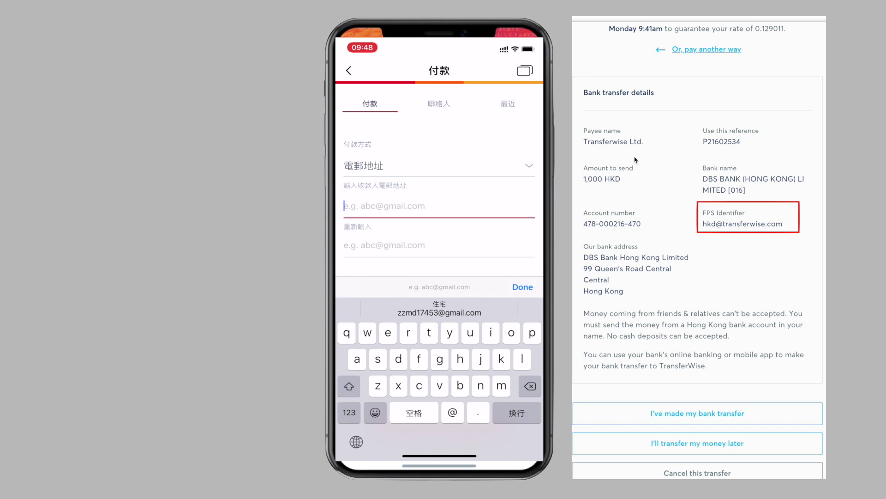
{"action": "left_click", "coordinate": [358, 184]}
{"action": "left_click", "coordinate": [438, 245]}
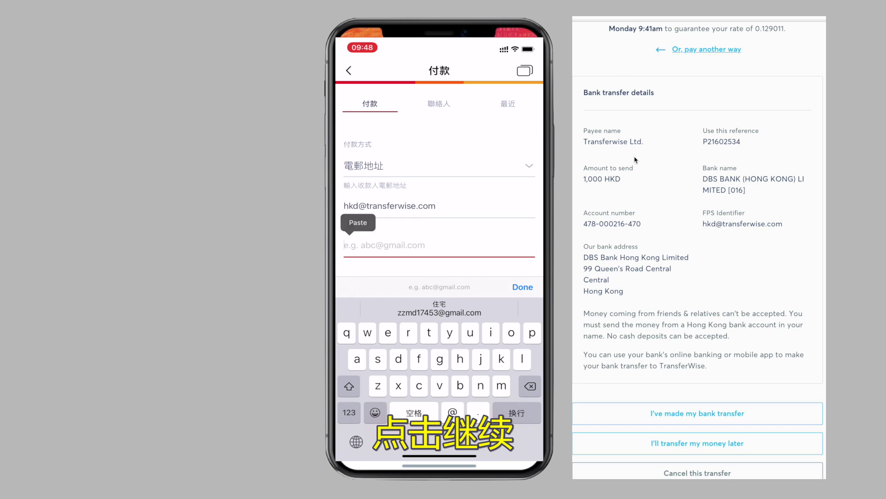
{"action": "left_click", "coordinate": [358, 222]}
{"action": "left_click", "coordinate": [522, 286]}
{"action": "left_click", "coordinate": [439, 426]}
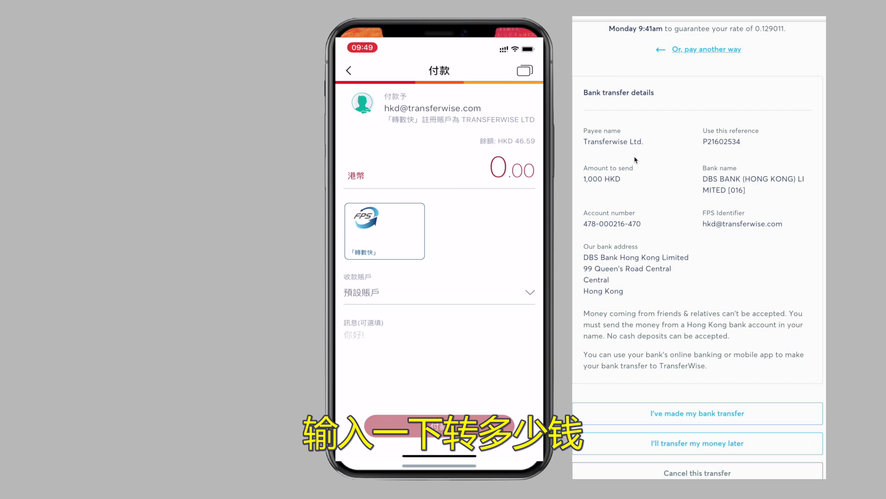
{"action": "left_click", "coordinate": [513, 170]}
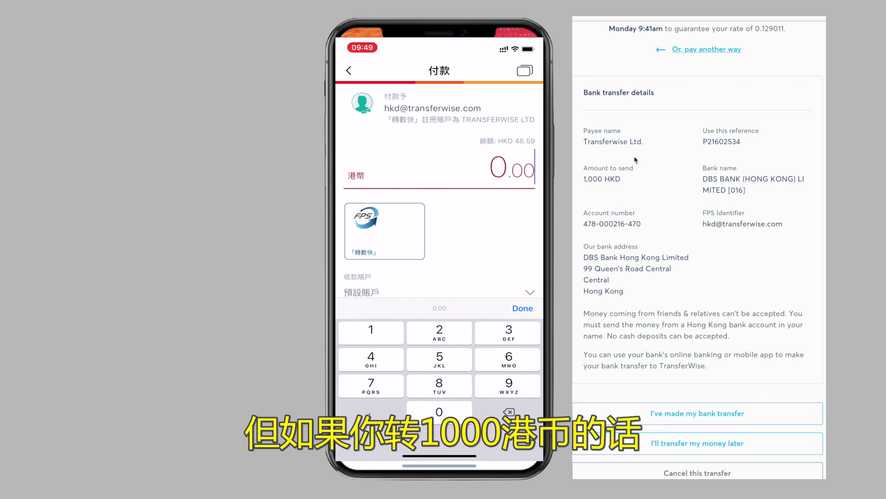
{"action": "type", "text": "46"}
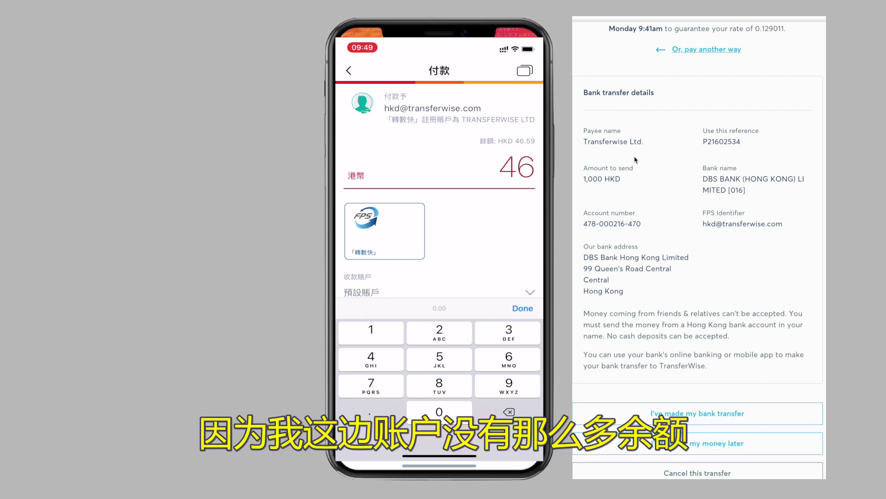
{"action": "left_click", "coordinate": [523, 308]}
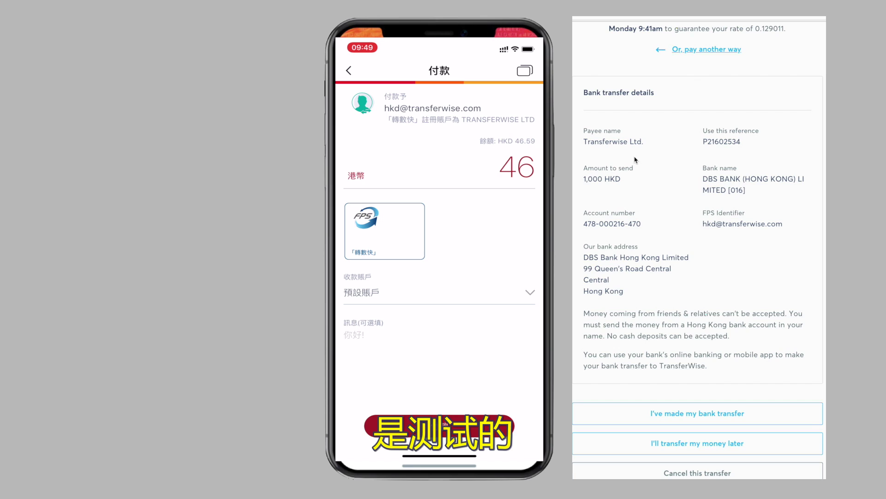
{"action": "left_click", "coordinate": [517, 167]}
{"action": "key", "text": "BackSpace"}
{"action": "key", "text": "BackSpace"}
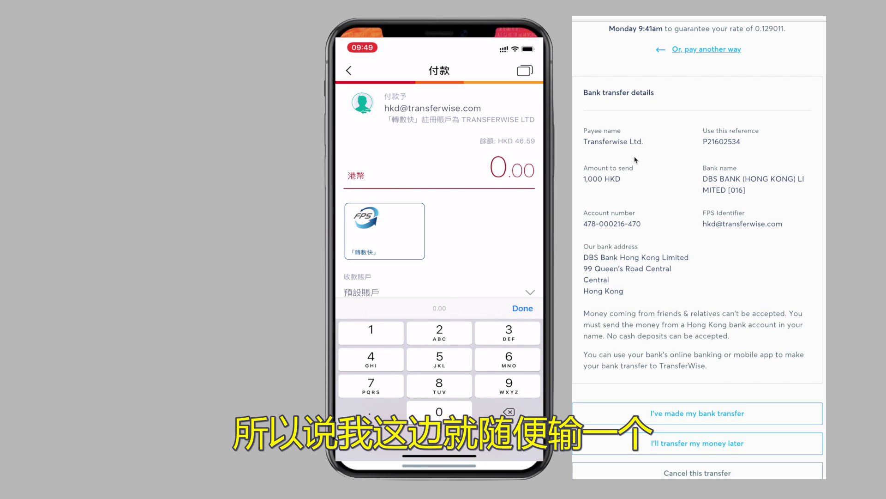
Step: Set the payment amount to 5 HKD and choose (016) 星展銀行 (香港) 有限公司 as the receiving account
{"action": "type", "text": "5"}
{"action": "left_click", "coordinate": [523, 308]}
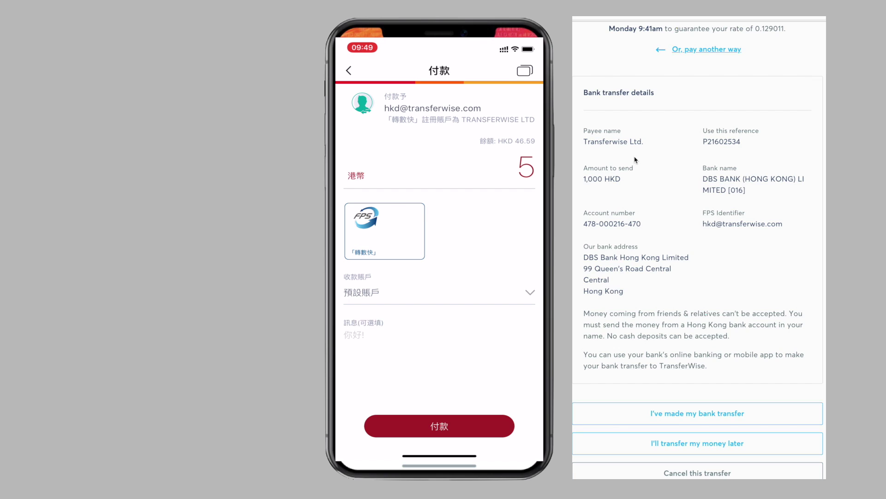
{"action": "left_click", "coordinate": [530, 293]}
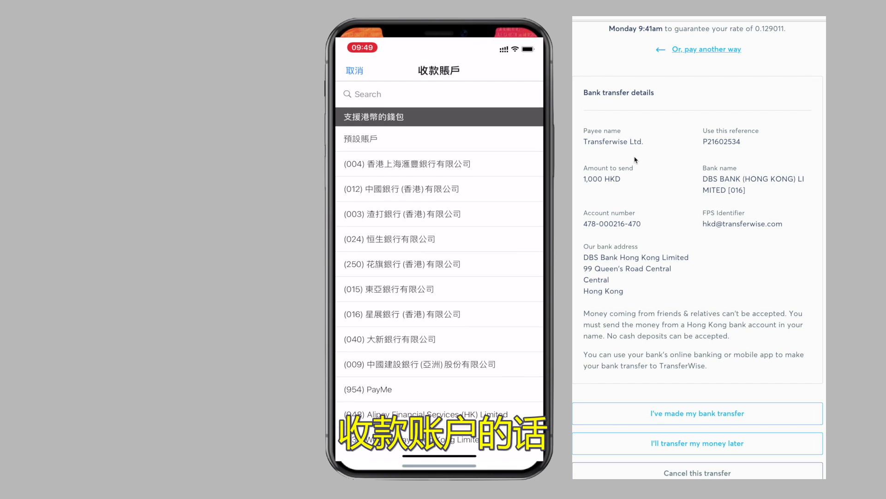
{"action": "left_click", "coordinate": [360, 138]}
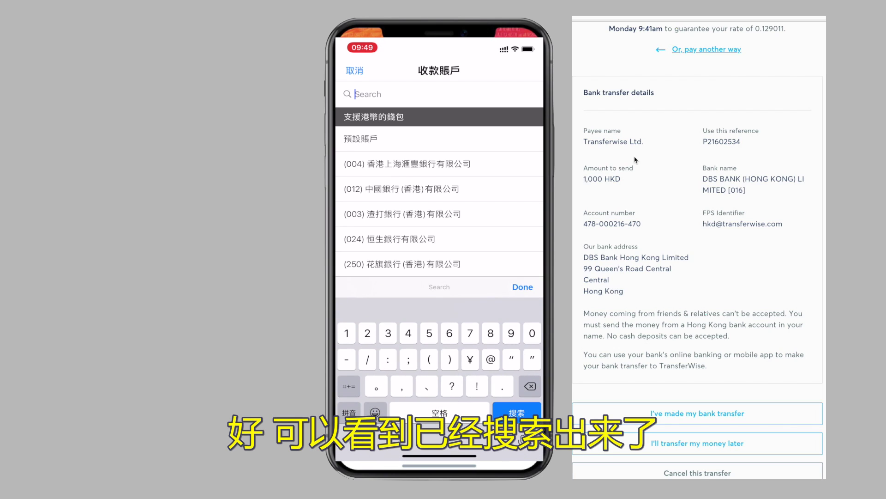
{"action": "type", "text": "016"}
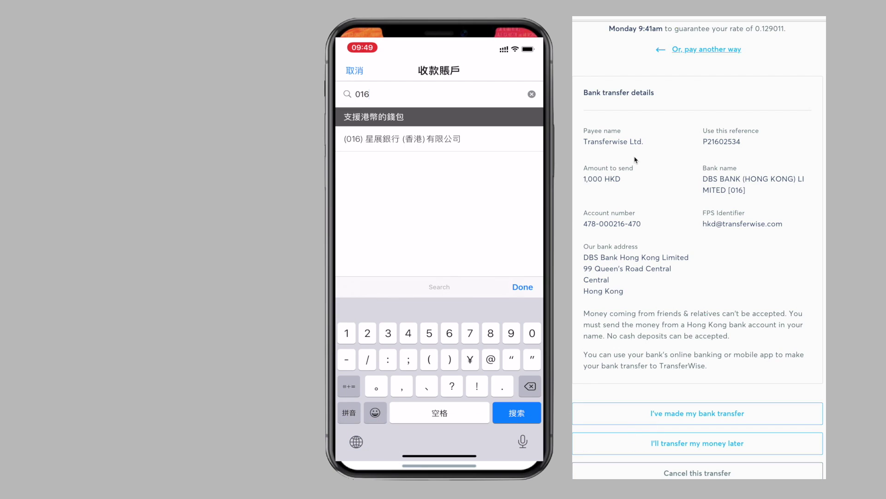
{"action": "left_click", "coordinate": [401, 138]}
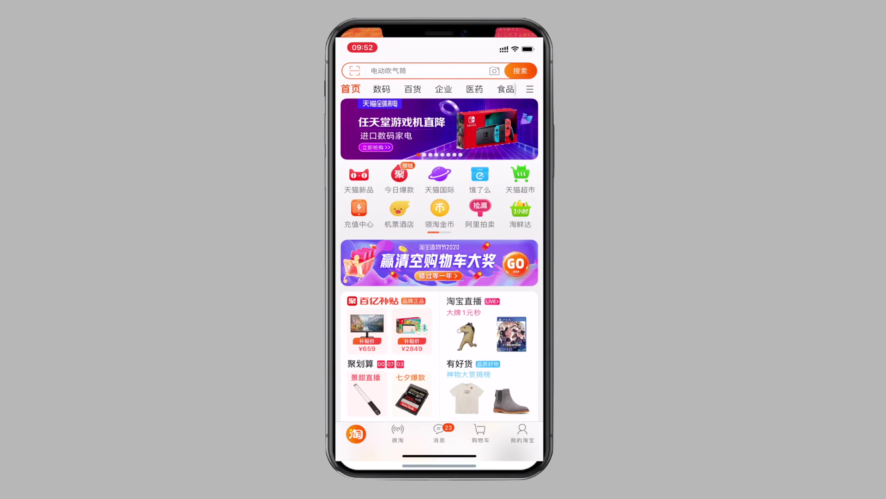
Step: In the Taobao app, search for 拍住赏 to find sellers offering account top-ups
{"action": "left_click", "coordinate": [392, 70]}
{"action": "type", "text": "pqizhushang"}
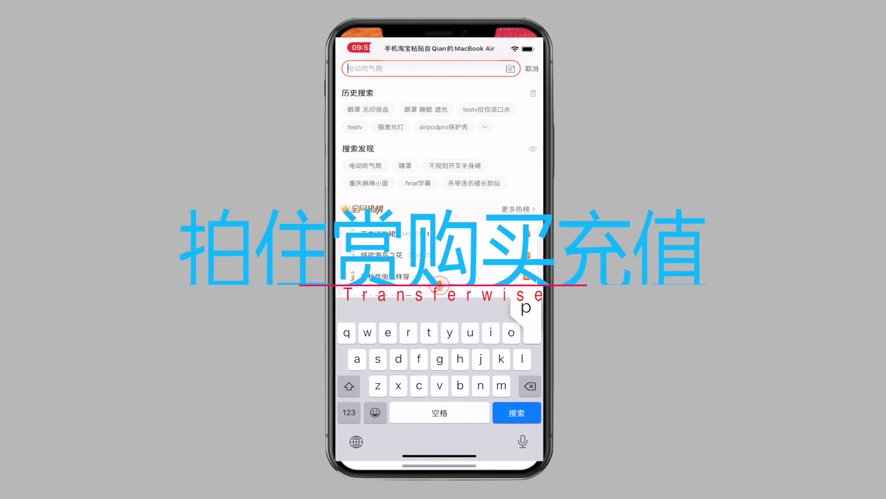
{"action": "key", "text": "space"}
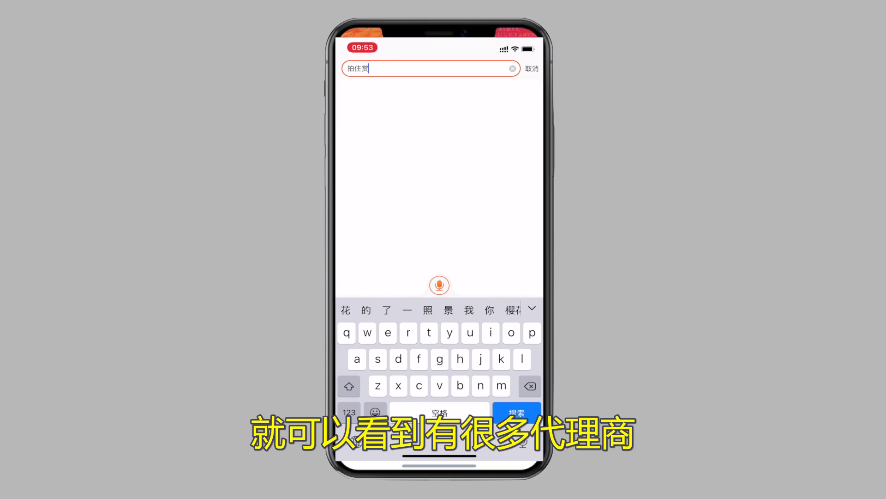
{"action": "key", "text": "Return"}
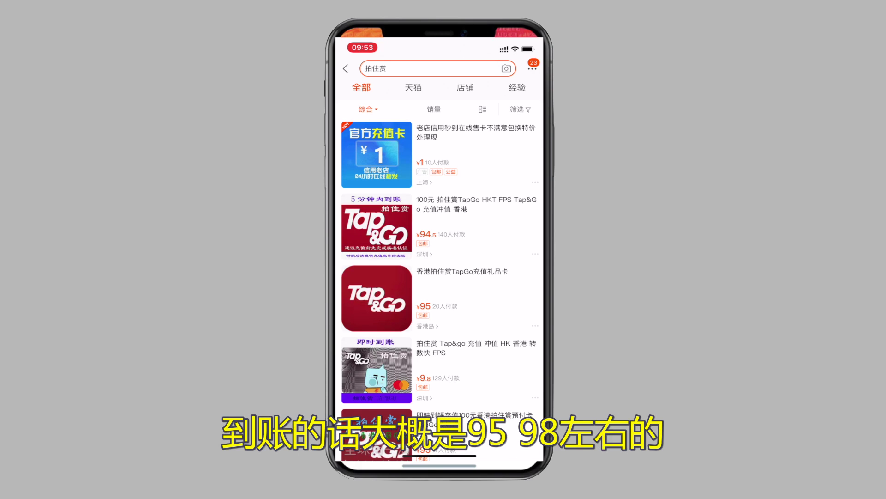
Step: Browse the top-up offers and open the 100元 拍住賞 TapGo HKT FPS listing from the Shenzhen seller to view its details
{"action": "scroll", "coordinate": [439, 277], "scroll_direction": "down", "scroll_amount": 2}
{"action": "scroll", "coordinate": [439, 277], "scroll_direction": "down", "scroll_amount": 2}
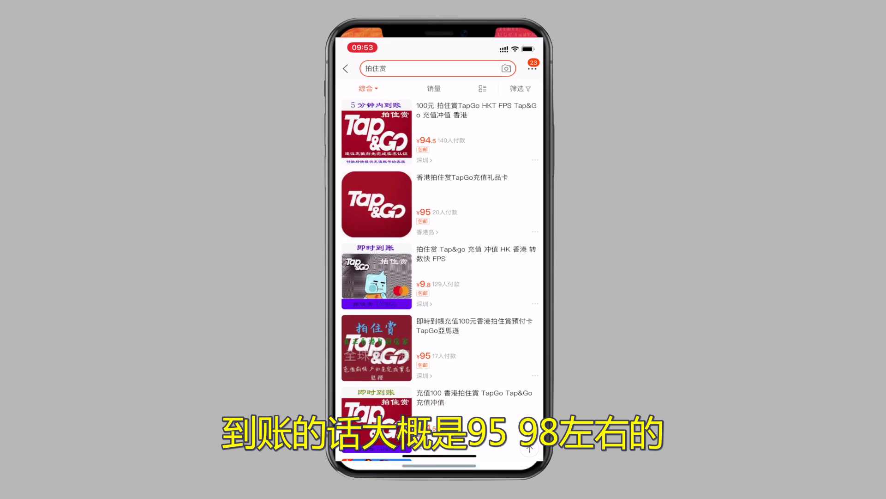
{"action": "scroll", "coordinate": [440, 277], "scroll_direction": "down", "scroll_amount": 2}
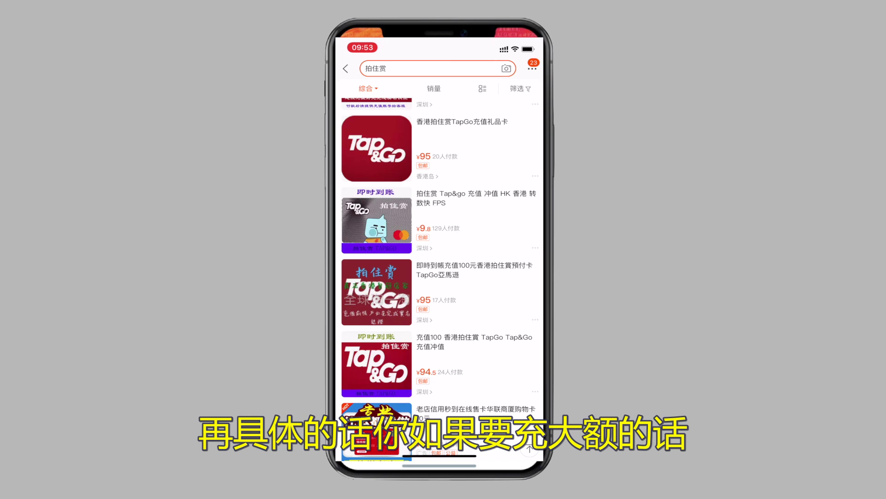
{"action": "scroll", "coordinate": [439, 277], "scroll_direction": "down", "scroll_amount": 3}
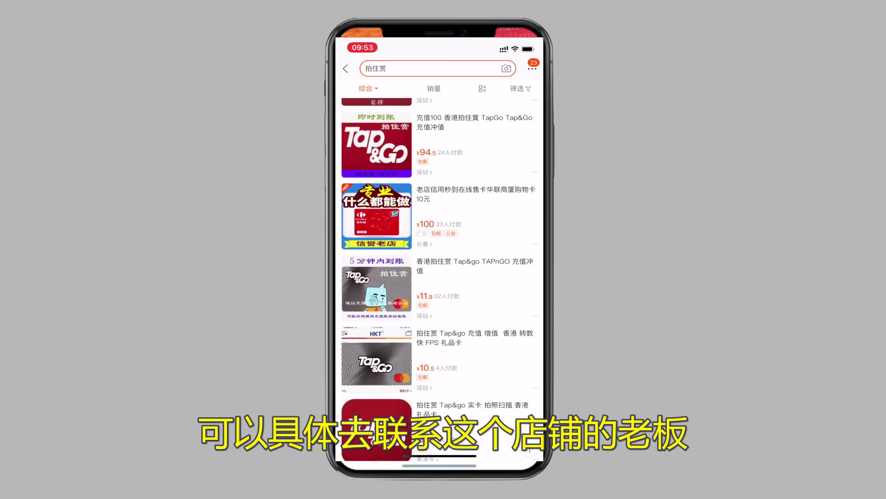
{"action": "scroll", "coordinate": [440, 277], "scroll_direction": "up", "scroll_amount": 5}
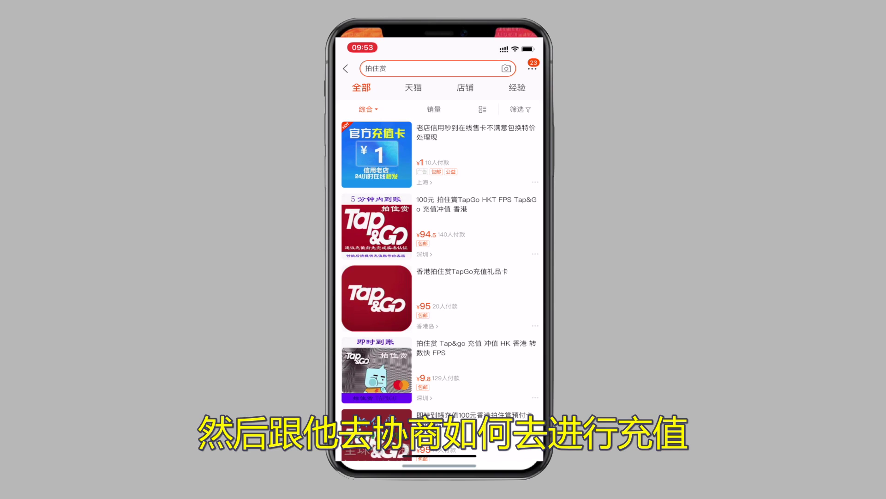
{"action": "left_click", "coordinate": [440, 226]}
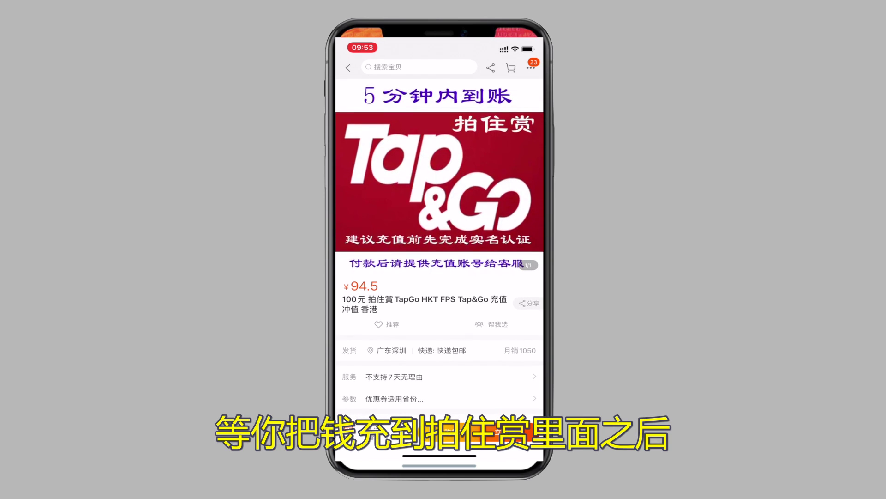
{"action": "scroll", "coordinate": [439, 242], "scroll_direction": "down", "scroll_amount": 10}
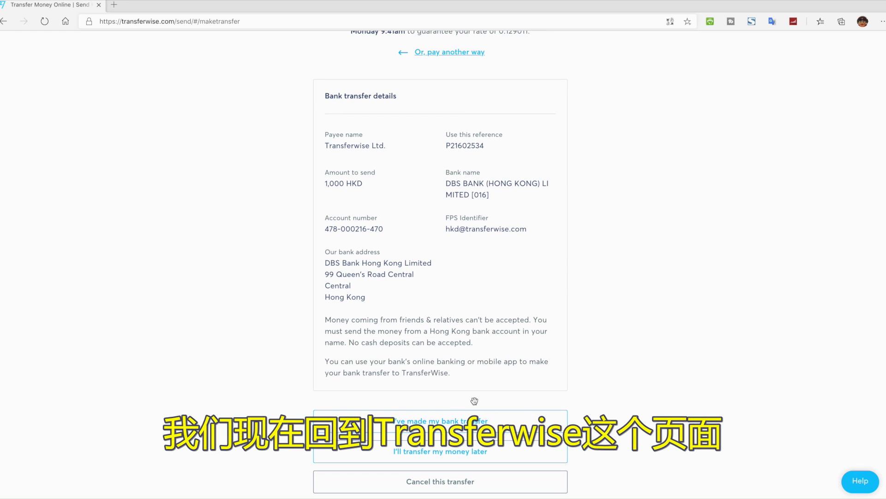
Step: Back on the TransferWise page in the browser, declare the bank transfer as made and check the transfer's status in the account activity
{"action": "left_click", "coordinate": [426, 425]}
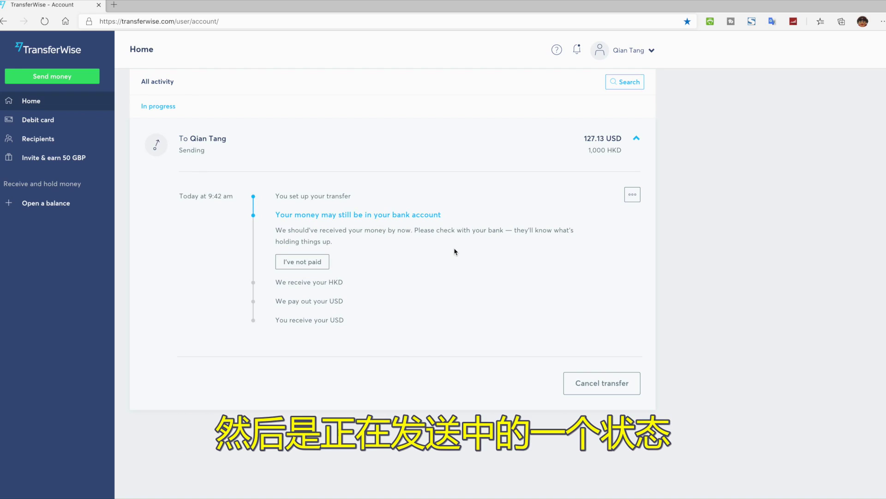
{"action": "left_click", "coordinate": [182, 152]}
{"action": "left_click", "coordinate": [203, 152]}
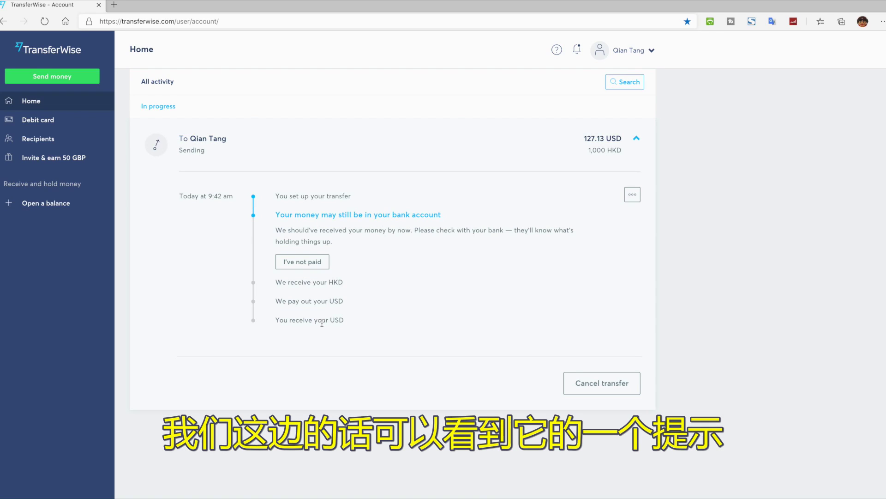
Step: Review the transfer's remaining progress stages, from receiving the USD back through paying out the USD to receiving the HKD
{"action": "left_click_drag", "start_coordinate": [344, 320], "coordinate": [273, 321]}
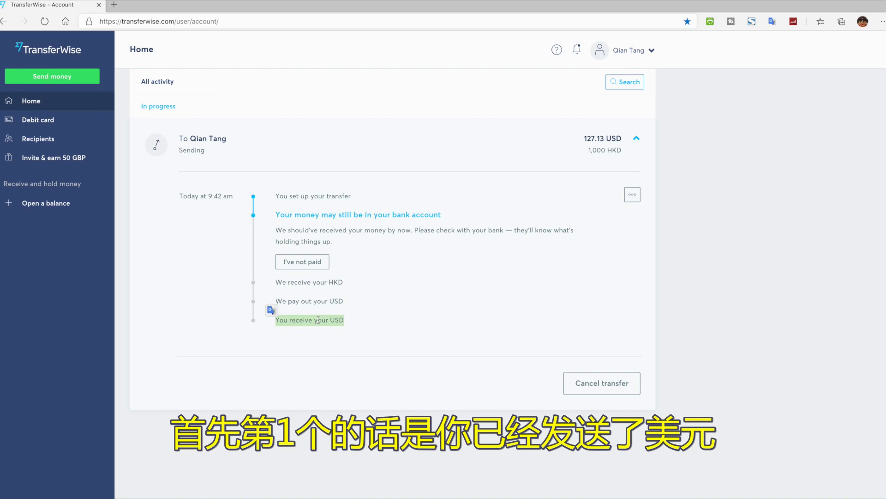
{"action": "left_click_drag", "start_coordinate": [343, 301], "coordinate": [275, 305]}
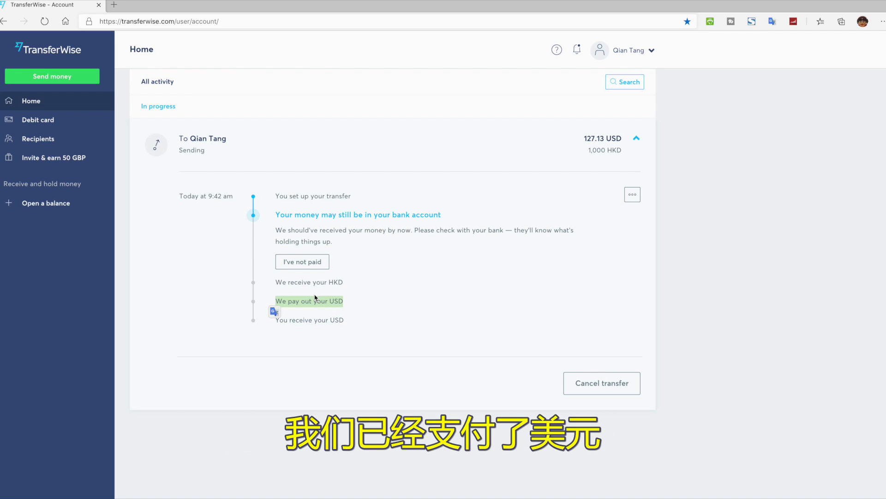
{"action": "left_click_drag", "start_coordinate": [344, 283], "coordinate": [274, 287]}
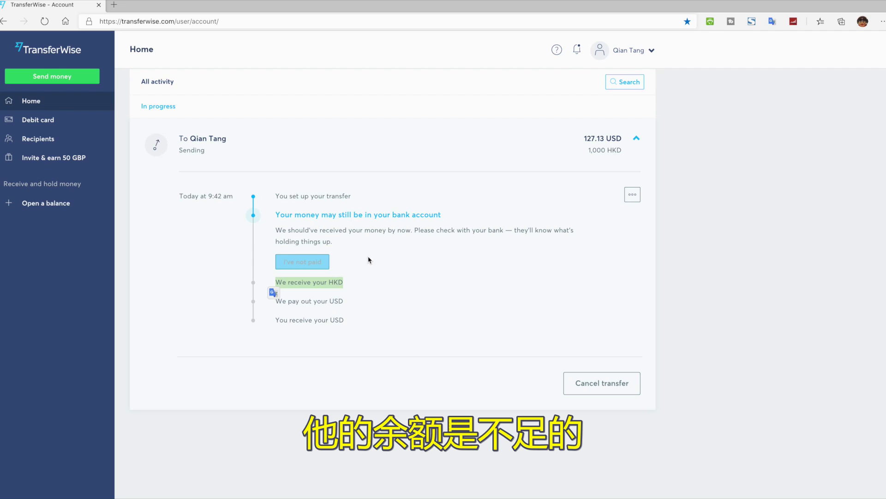
{"action": "left_click", "coordinate": [325, 227]}
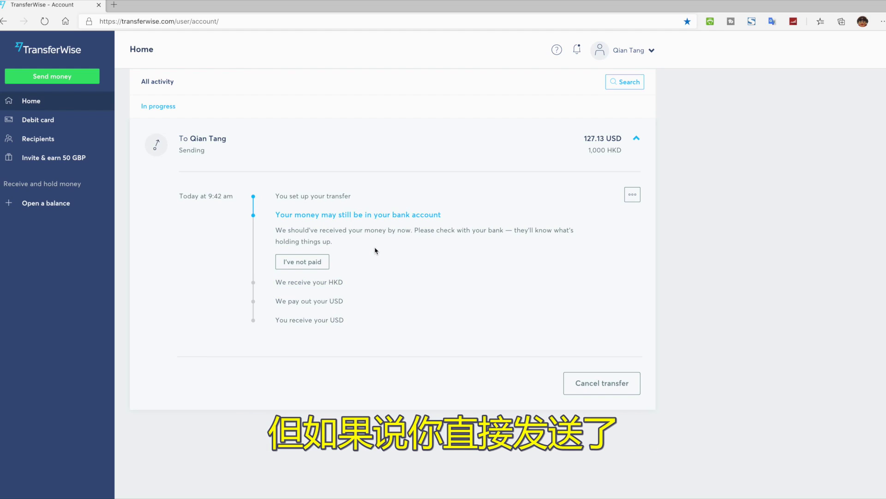